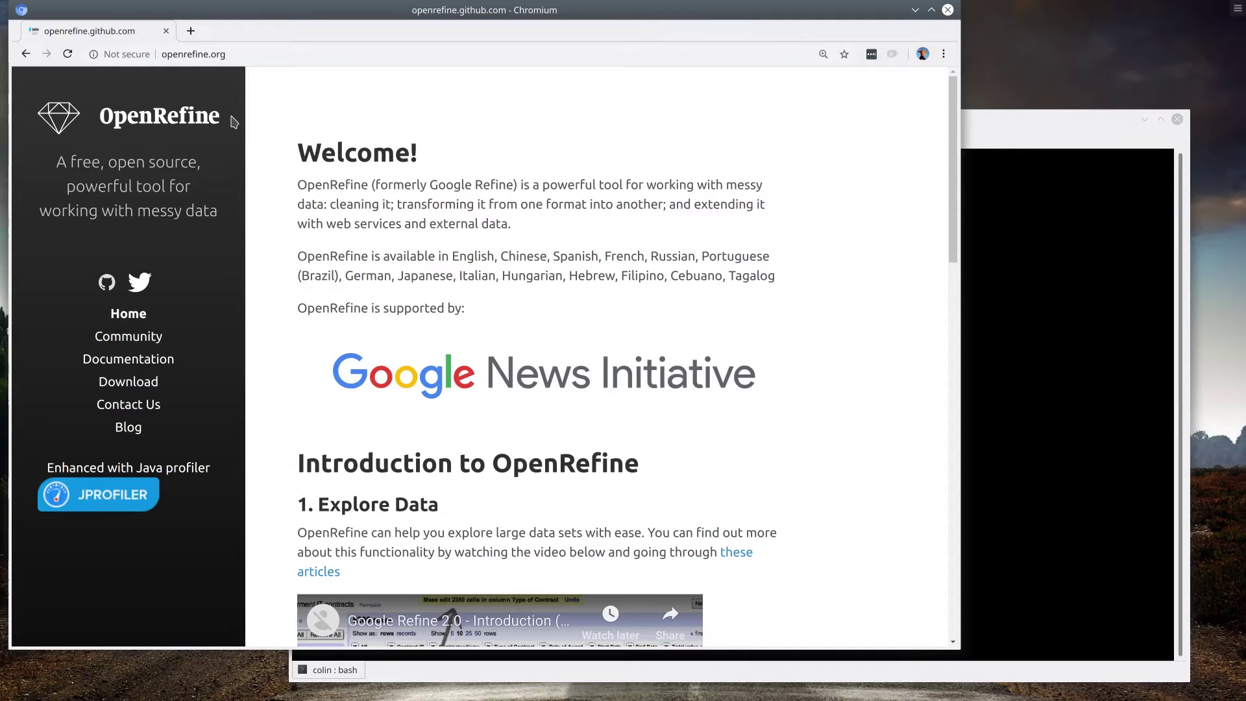
Step: Find the OpenRefine 3.1 Windows, Mac and Linux kits on the Download page
click(124, 385)
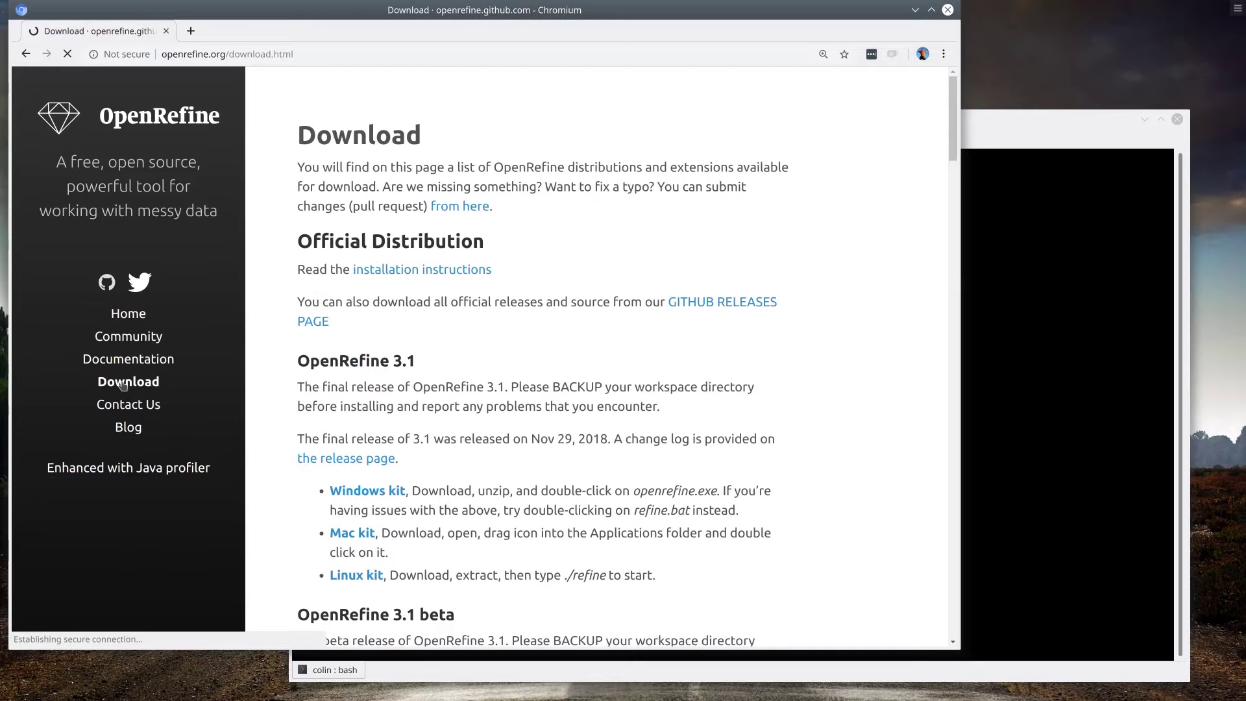
scroll(416, 216, down, 2)
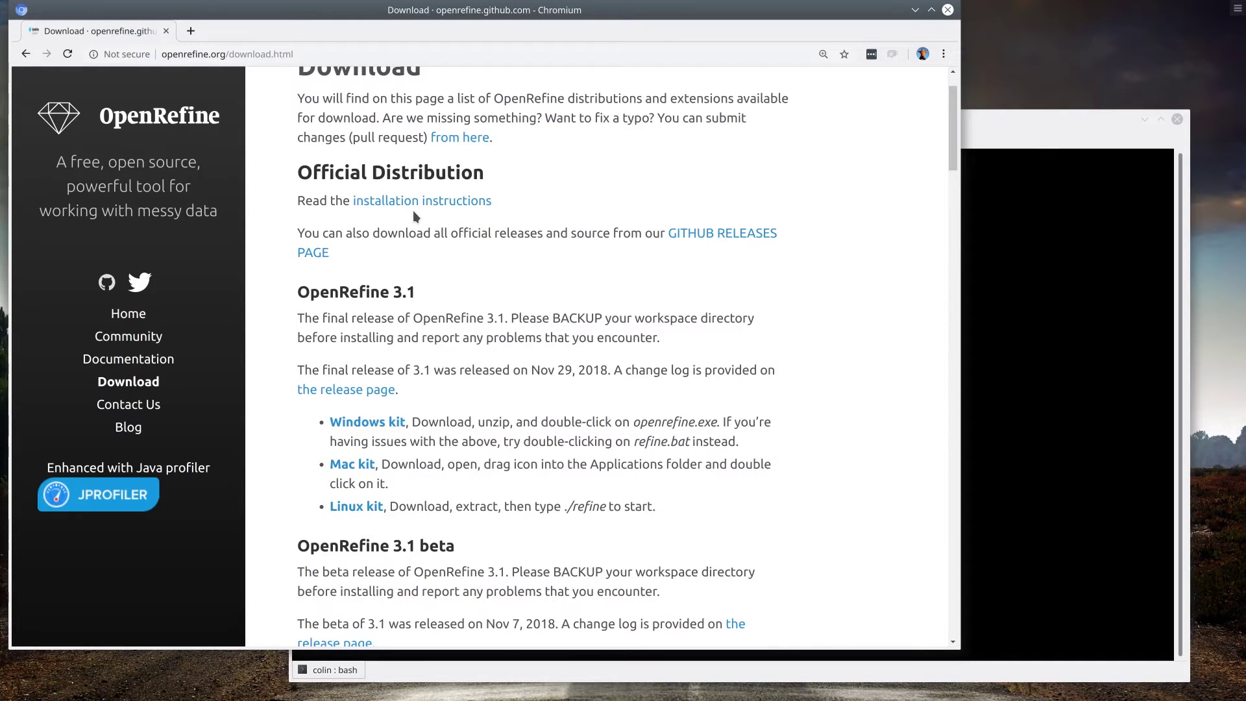
drag(285, 422, 714, 526)
click(714, 525)
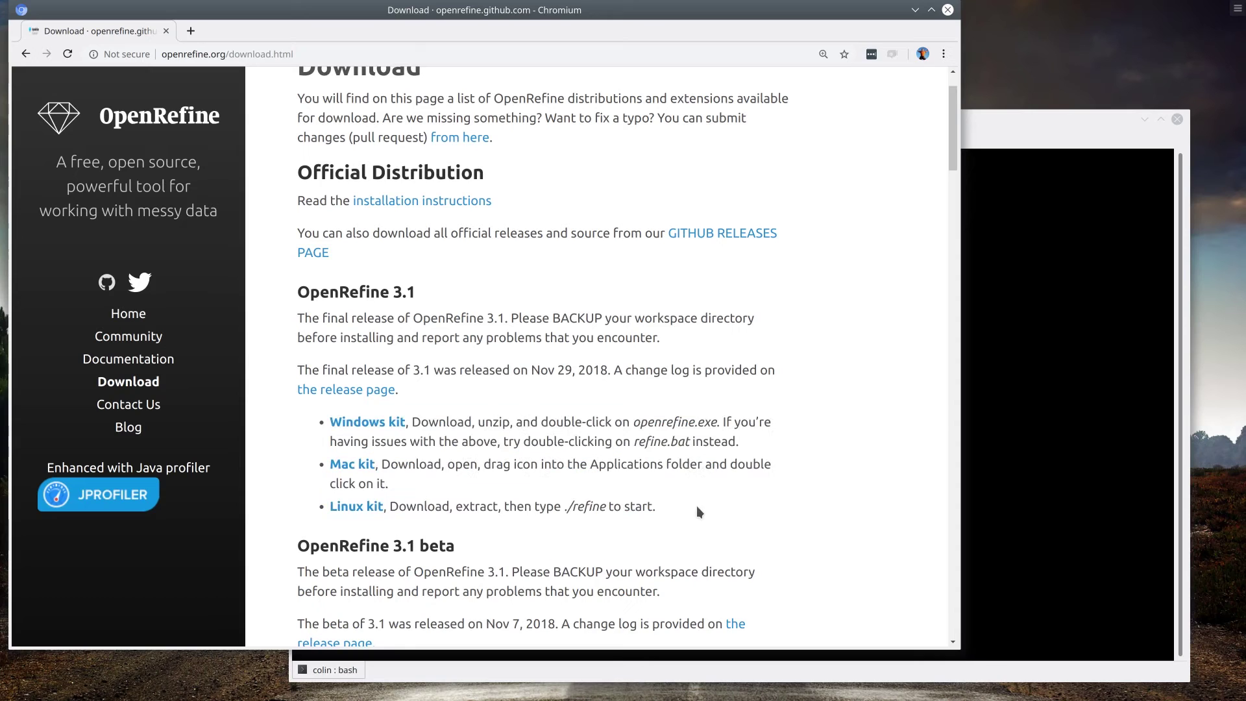
click(1048, 297)
Step: Clear the terminal and run /opt/openrefine-3.1/refine -m 8192M to start OpenRefine
text(clear)
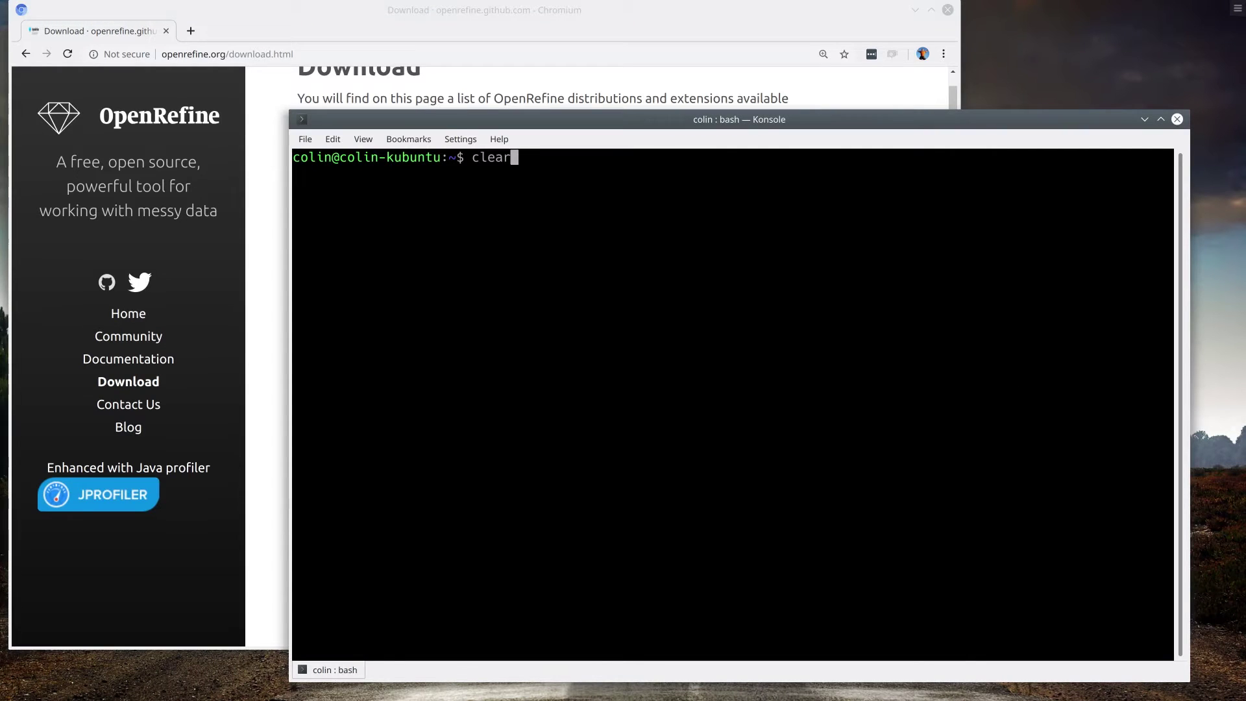
key(Return)
text(/opt/openrefine-3.1/refine -m 8192M)
key(Return)
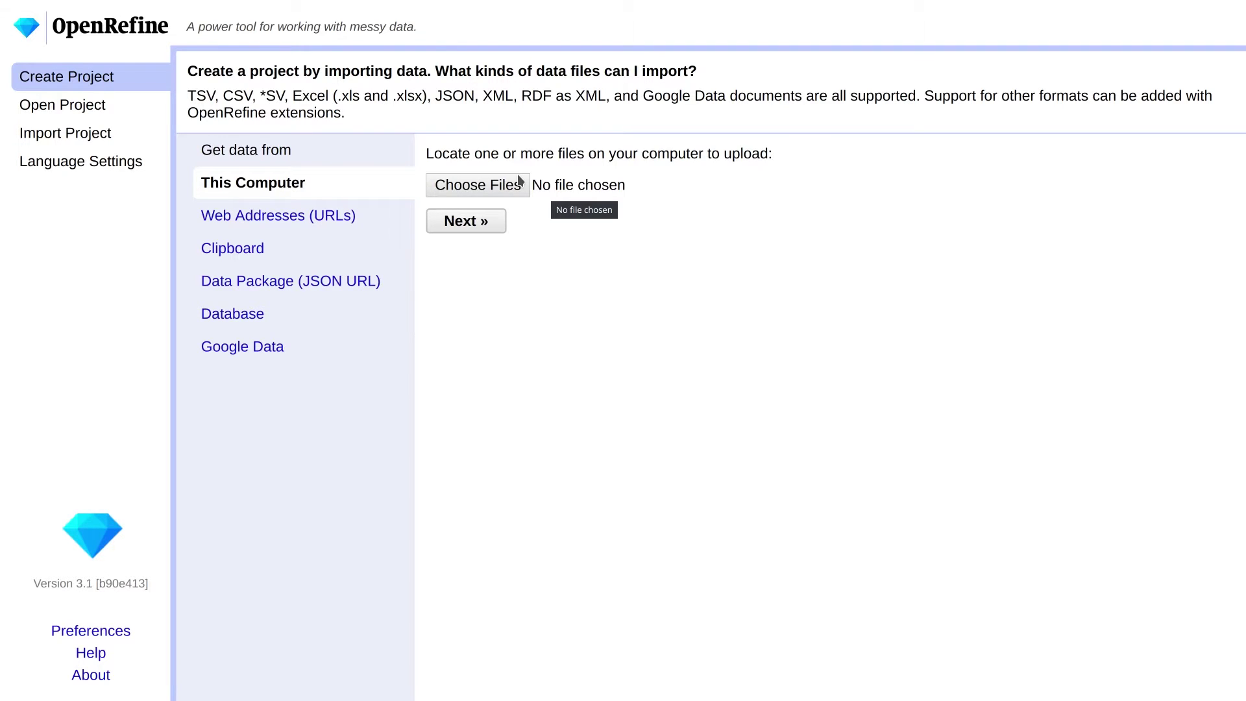
Step: Upload phm-collection.tsv as the project data and continue to parsing
click(510, 185)
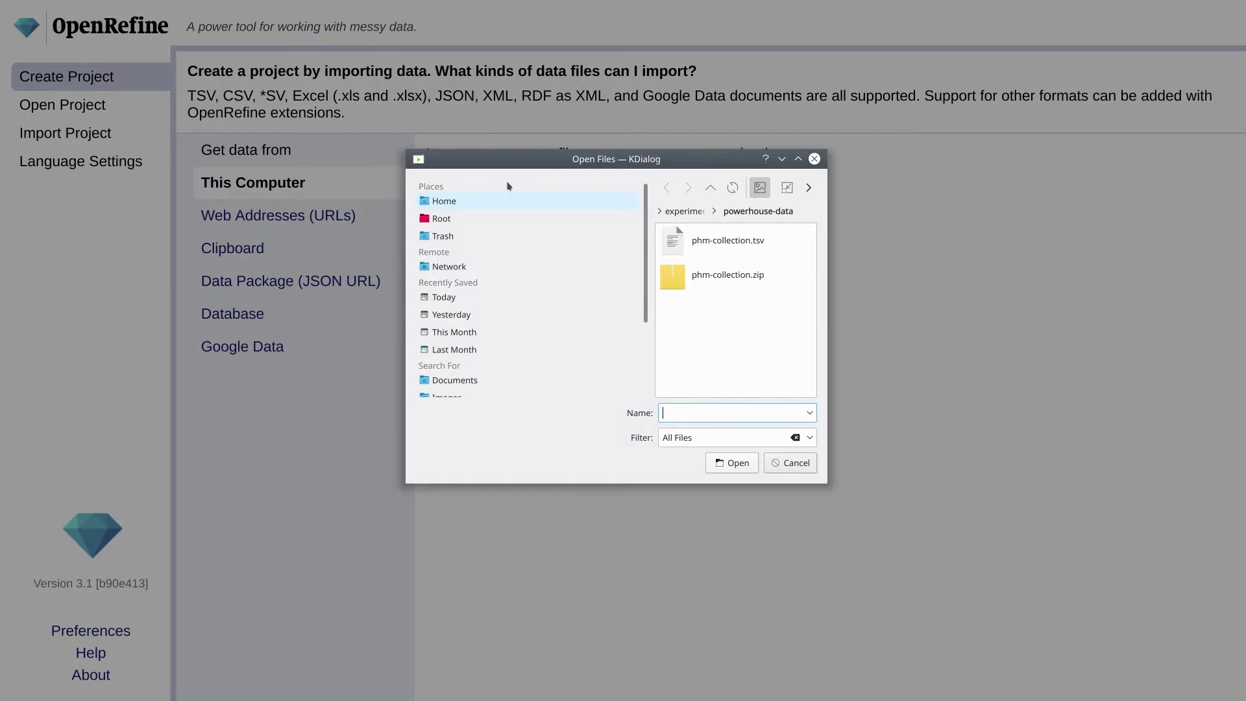
click(733, 243)
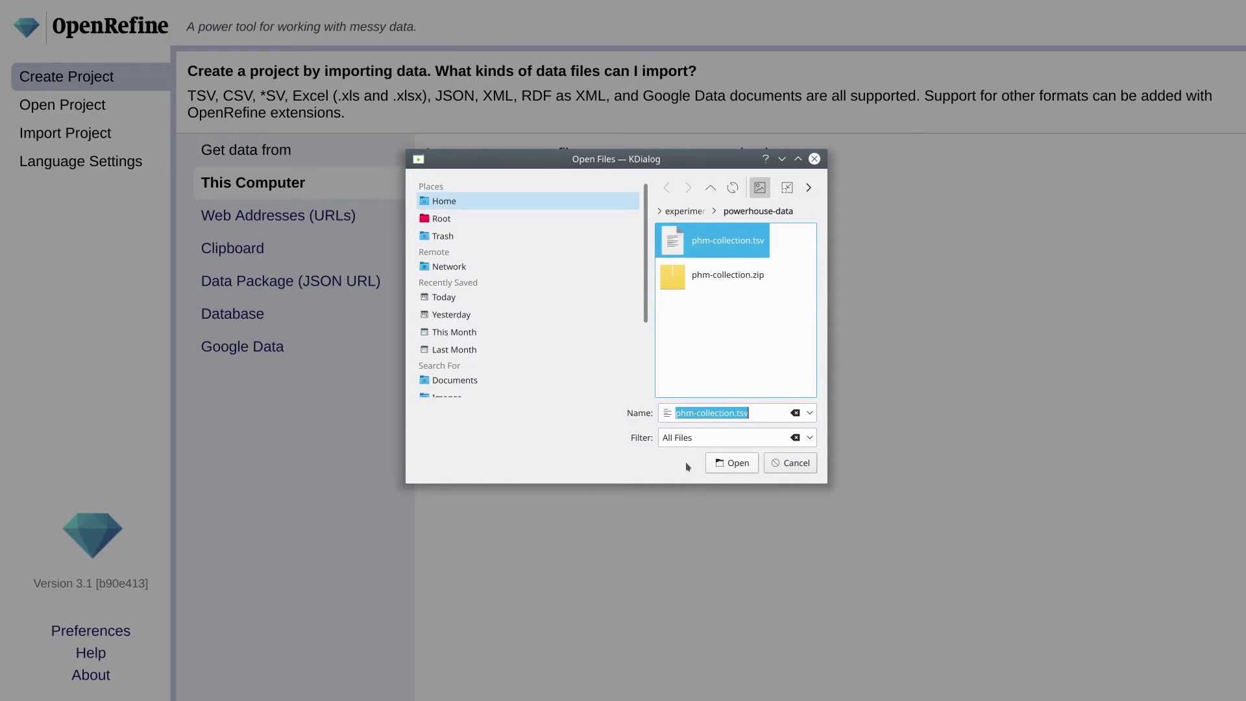
click(732, 463)
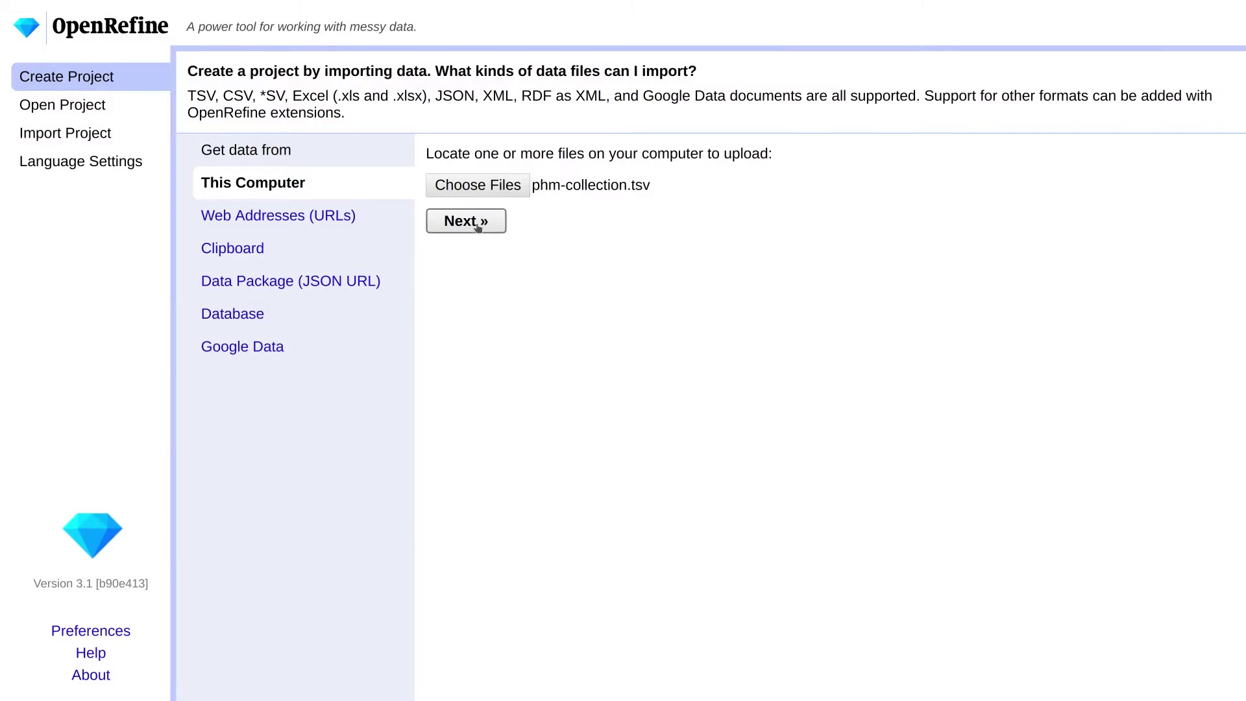
click(466, 221)
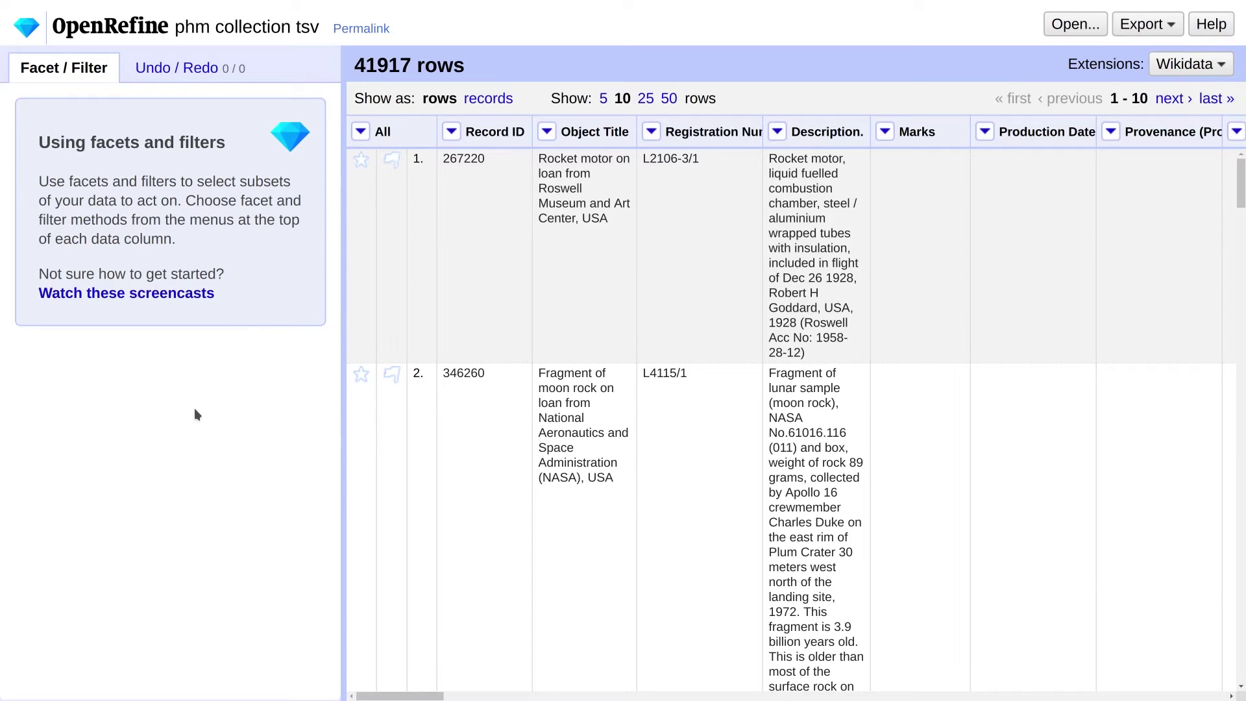
click(452, 132)
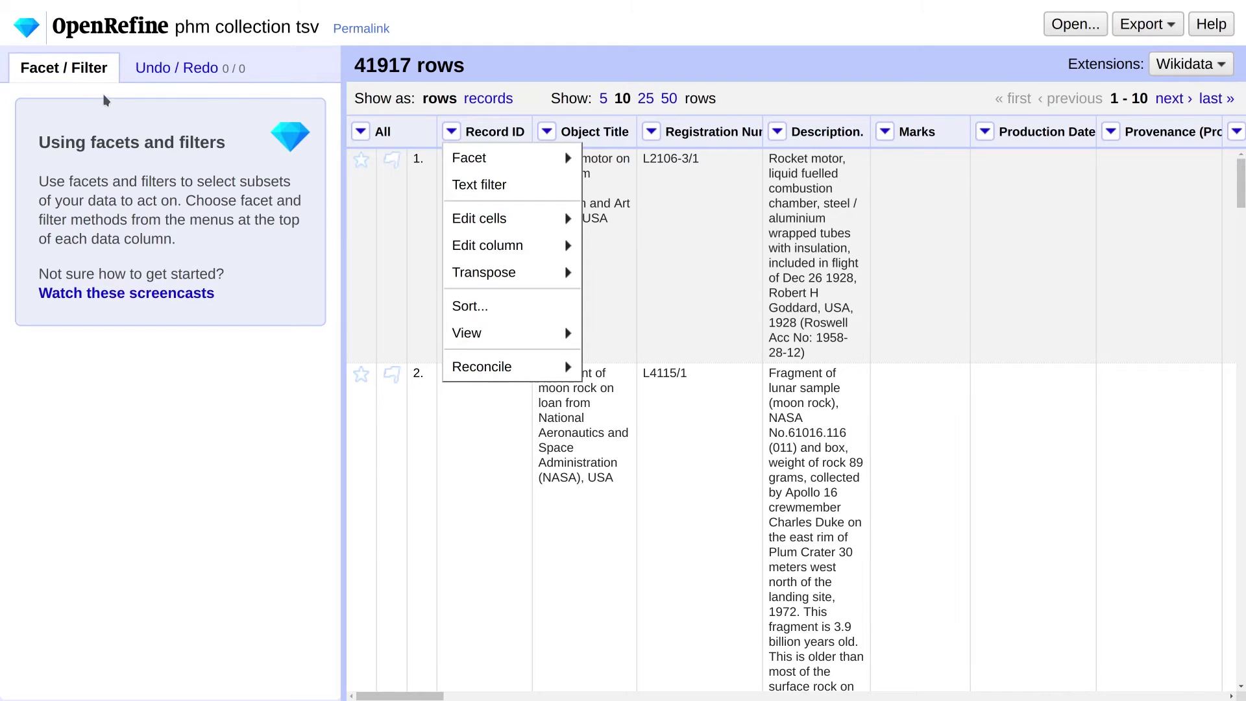
click(64, 67)
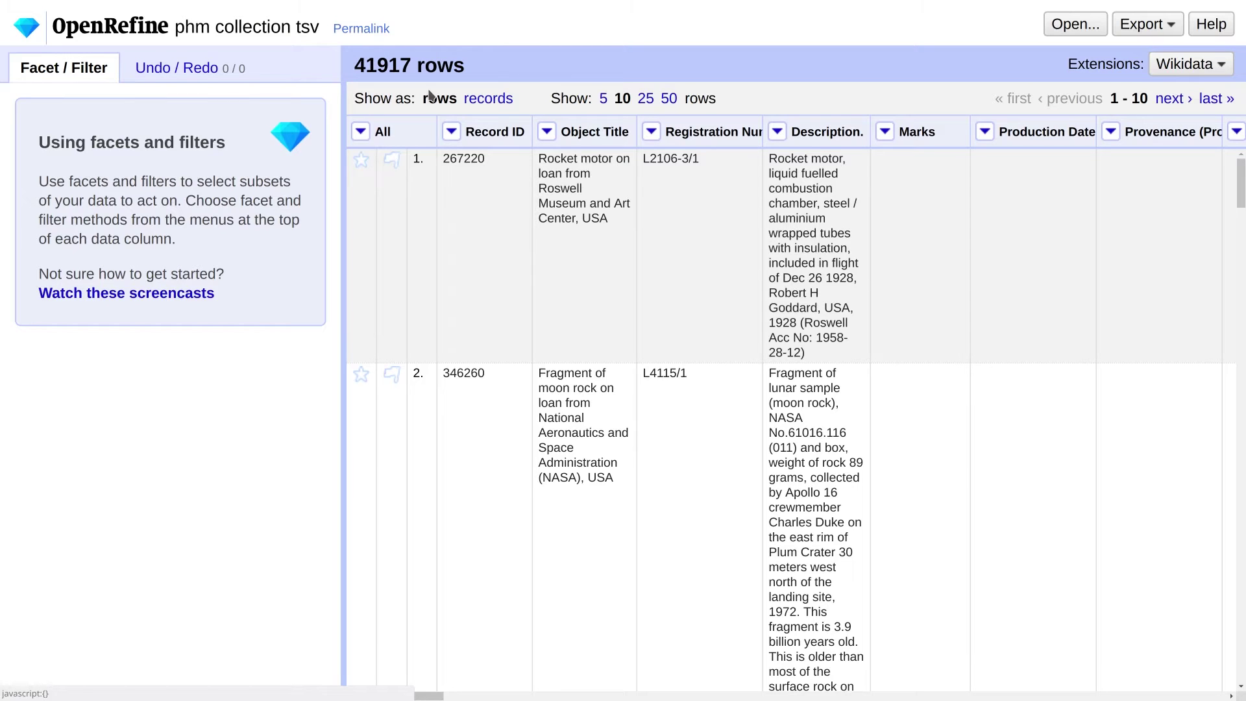
click(451, 132)
Step: Add a numeric facet on Record ID and convert its values to numbers
mouse_move(480, 161)
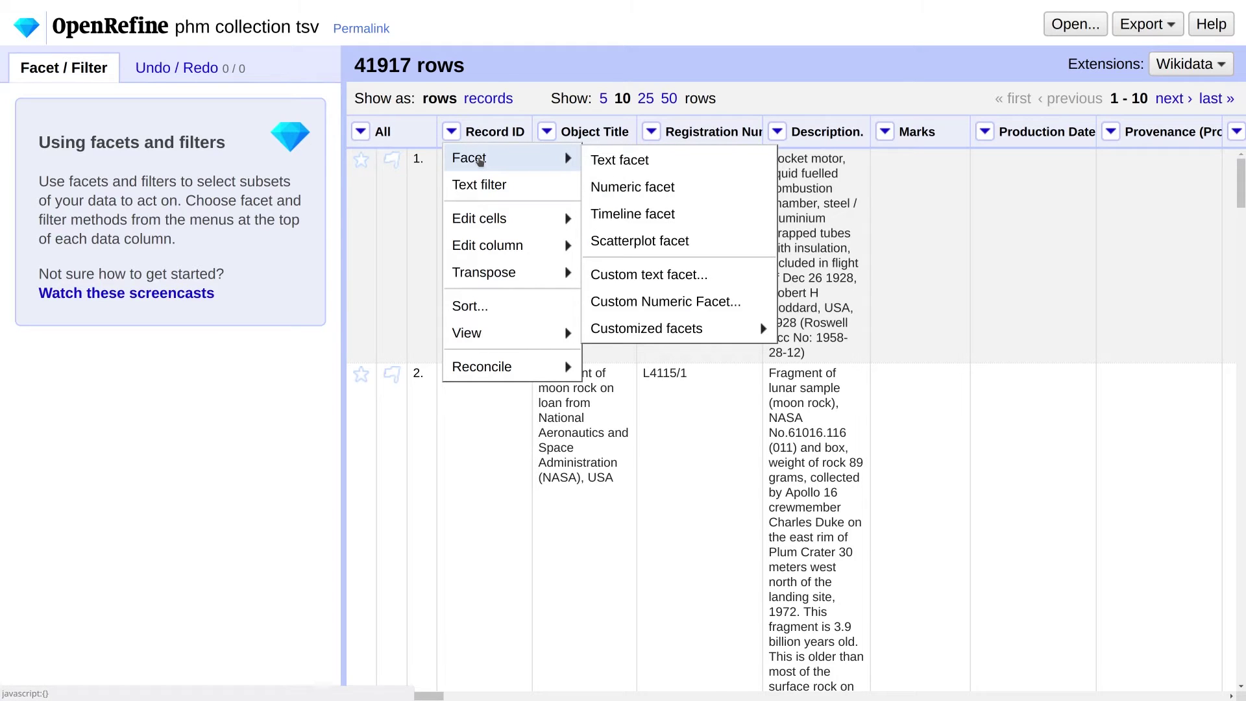
click(622, 189)
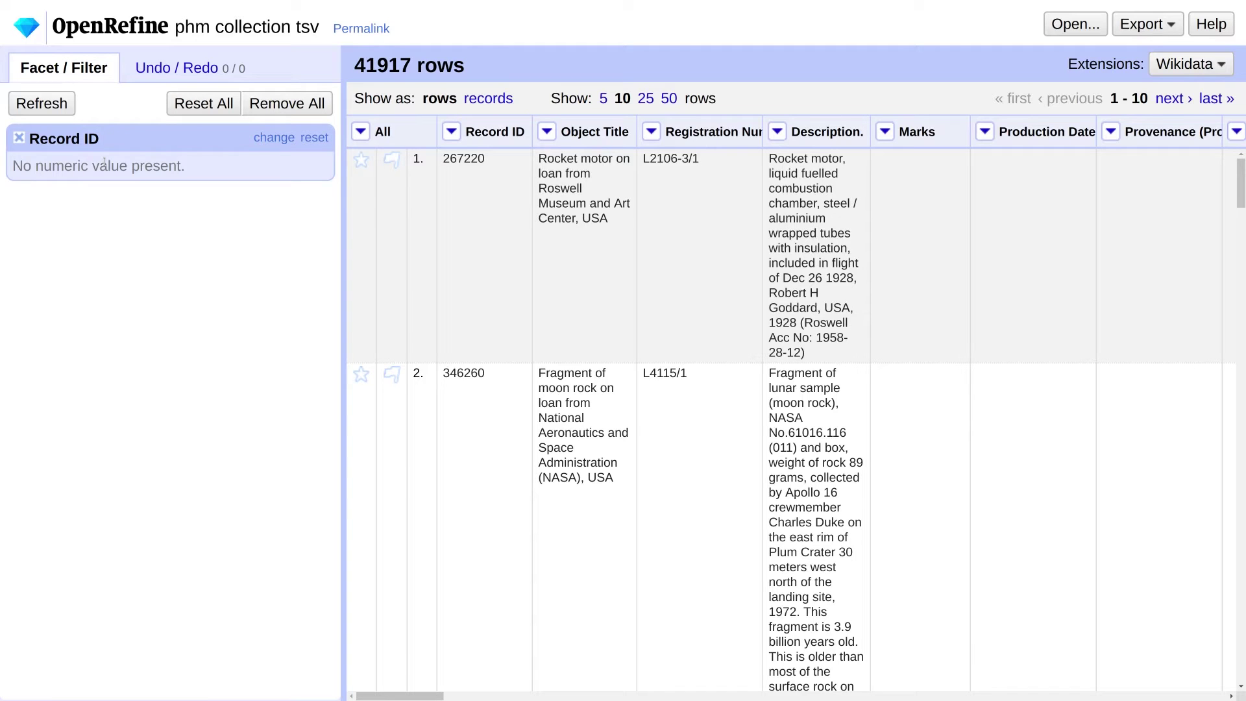
click(452, 131)
mouse_move(491, 221)
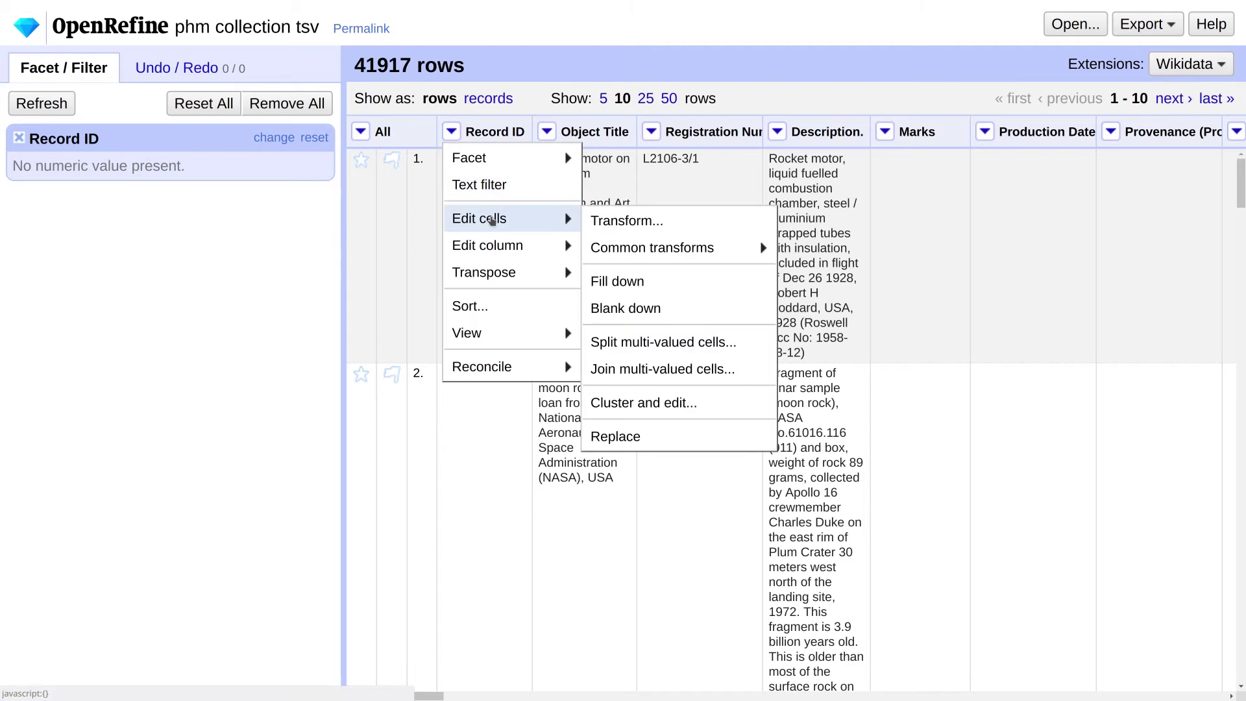
mouse_move(658, 252)
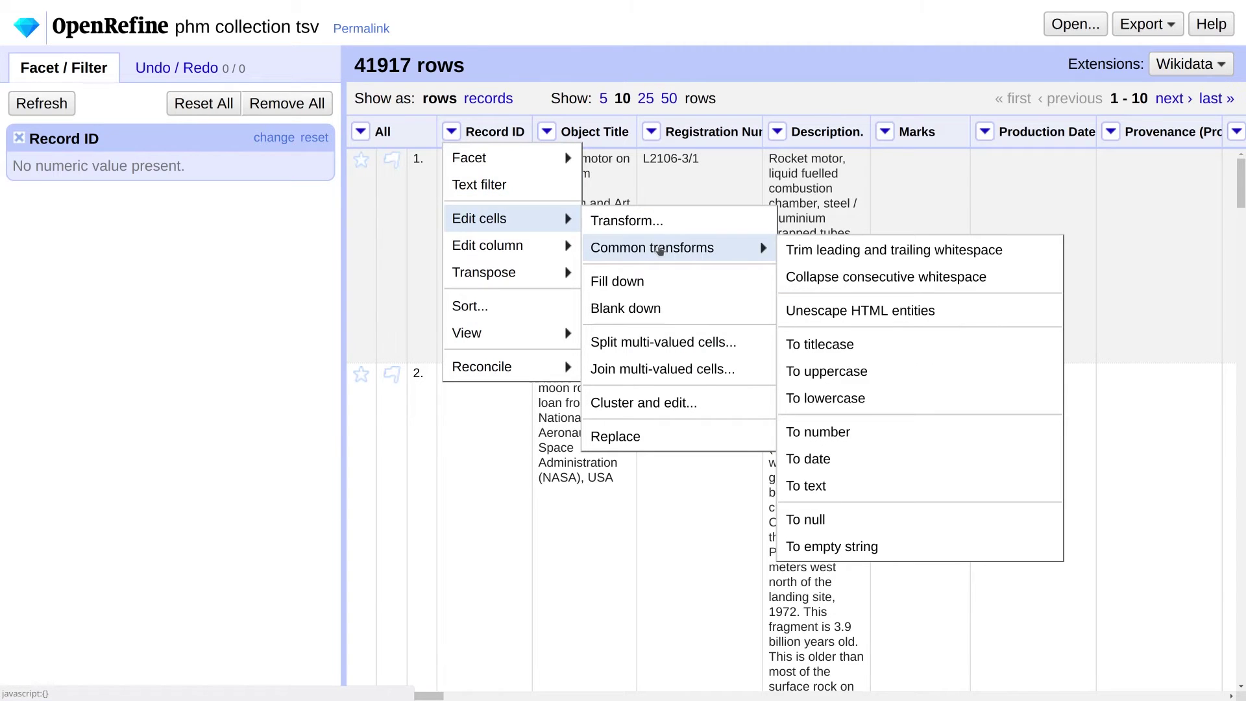
click(868, 433)
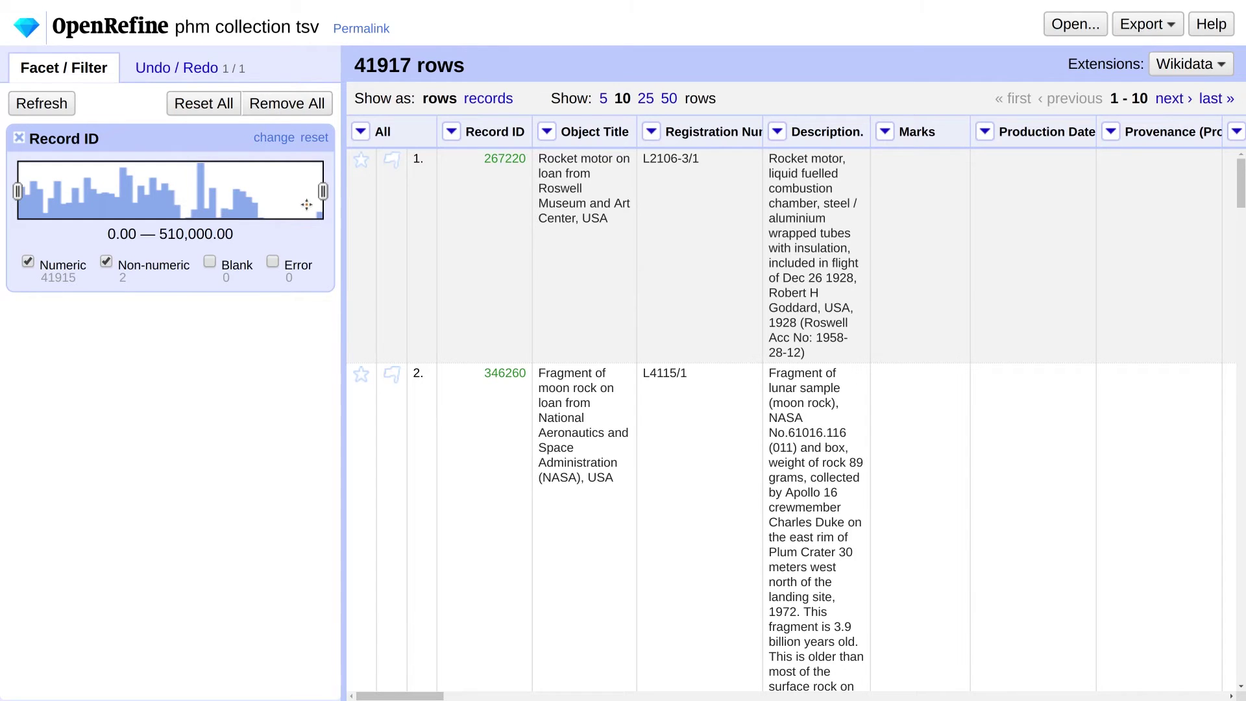
mouse_move(323, 194)
mouse_down()
mouse_move(292, 206)
mouse_move(169, 207)
mouse_move(328, 196)
mouse_up()
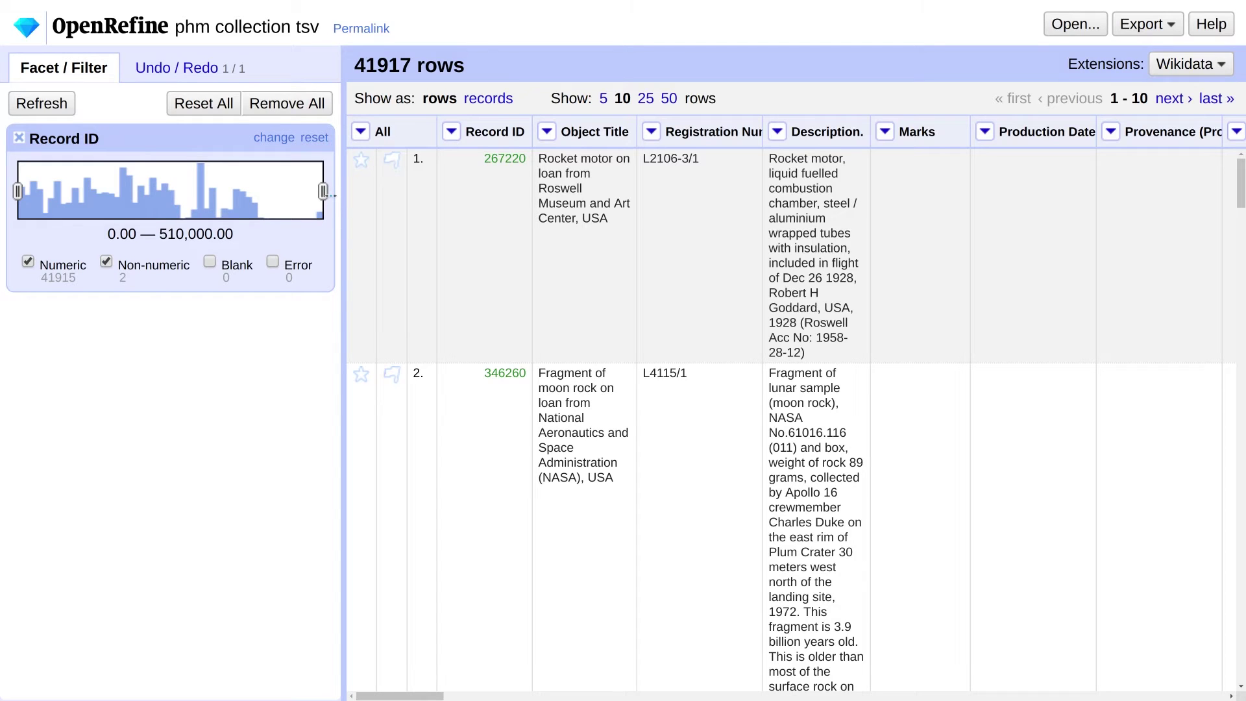
Step: Filter to the 2 non-numeric Record ID rows, remove them, and close the facet
click(27, 261)
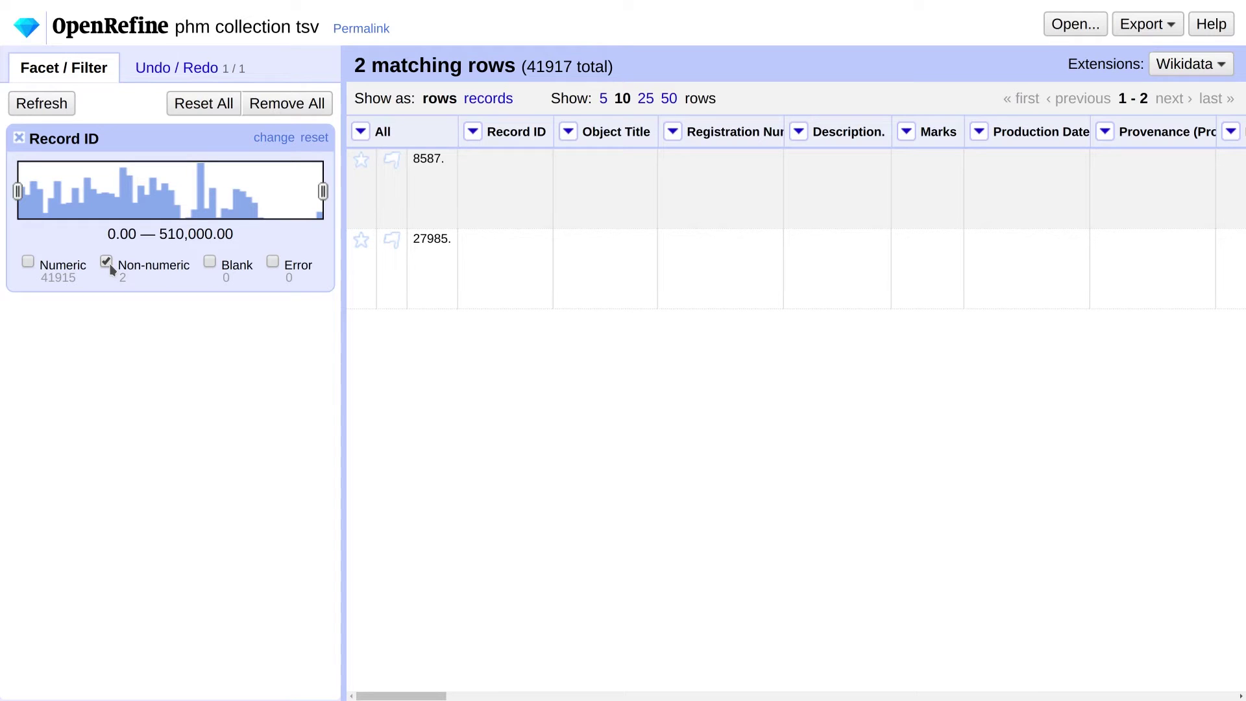
click(361, 132)
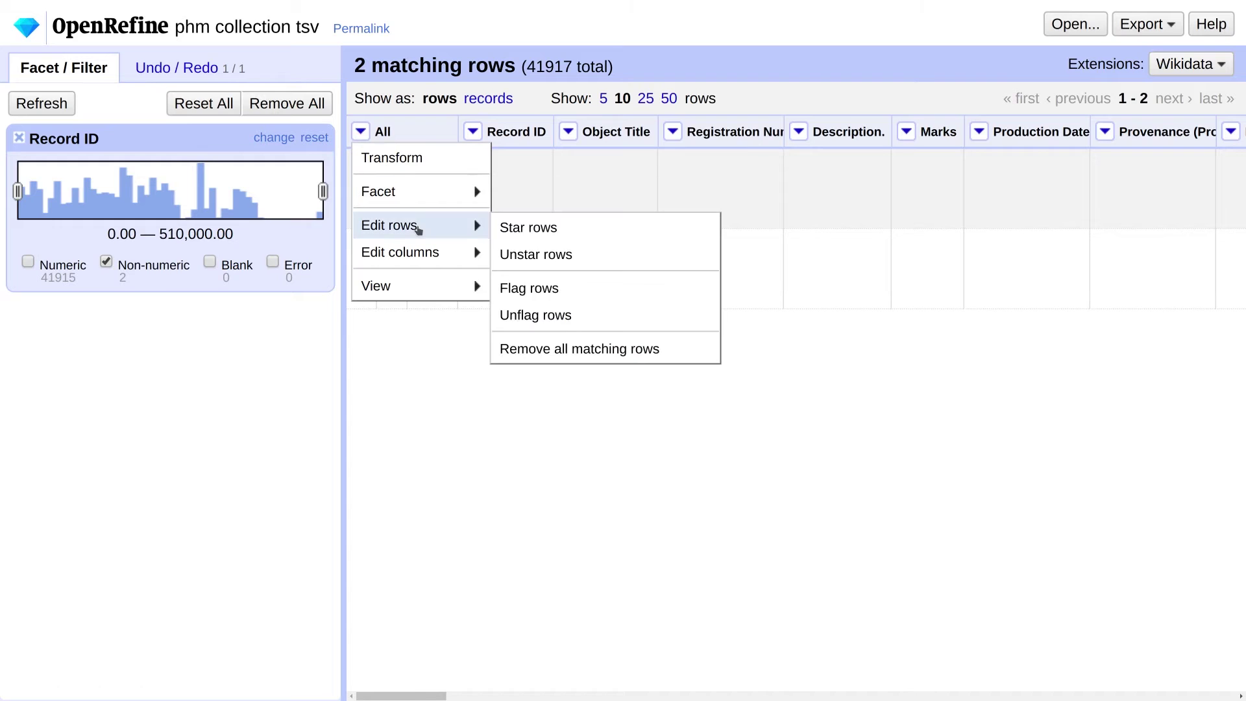
mouse_move(440, 235)
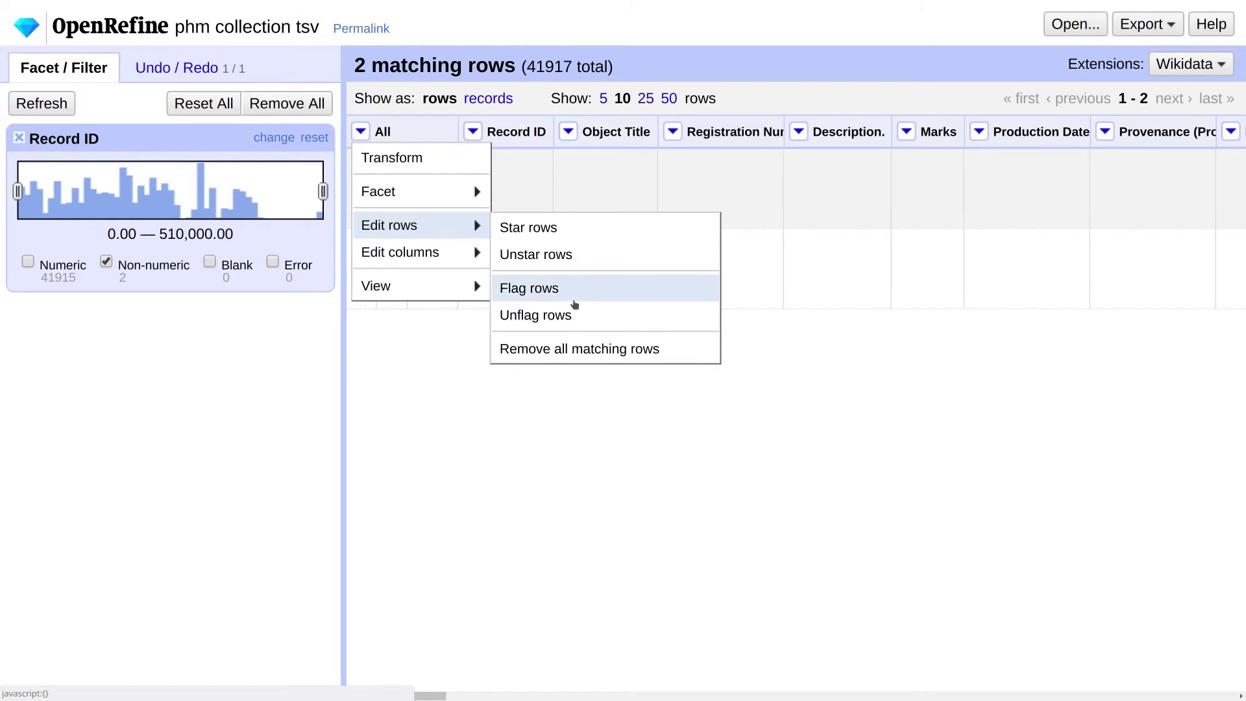
click(562, 350)
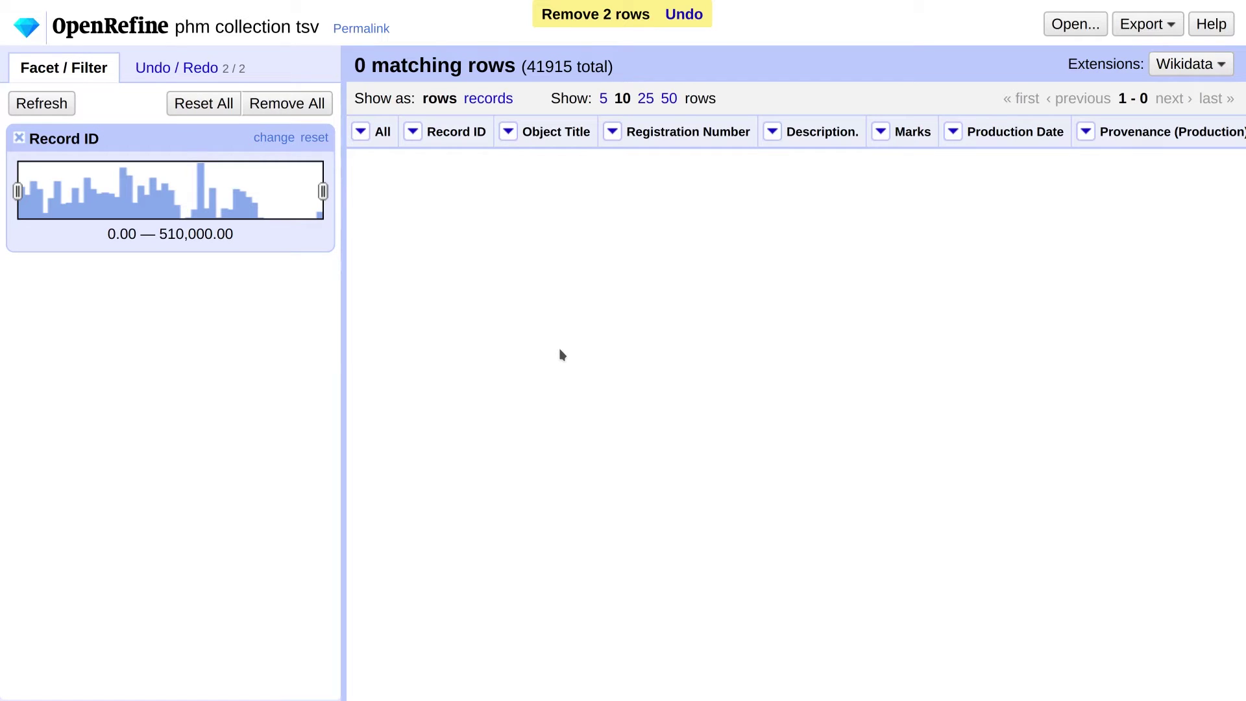
click(20, 139)
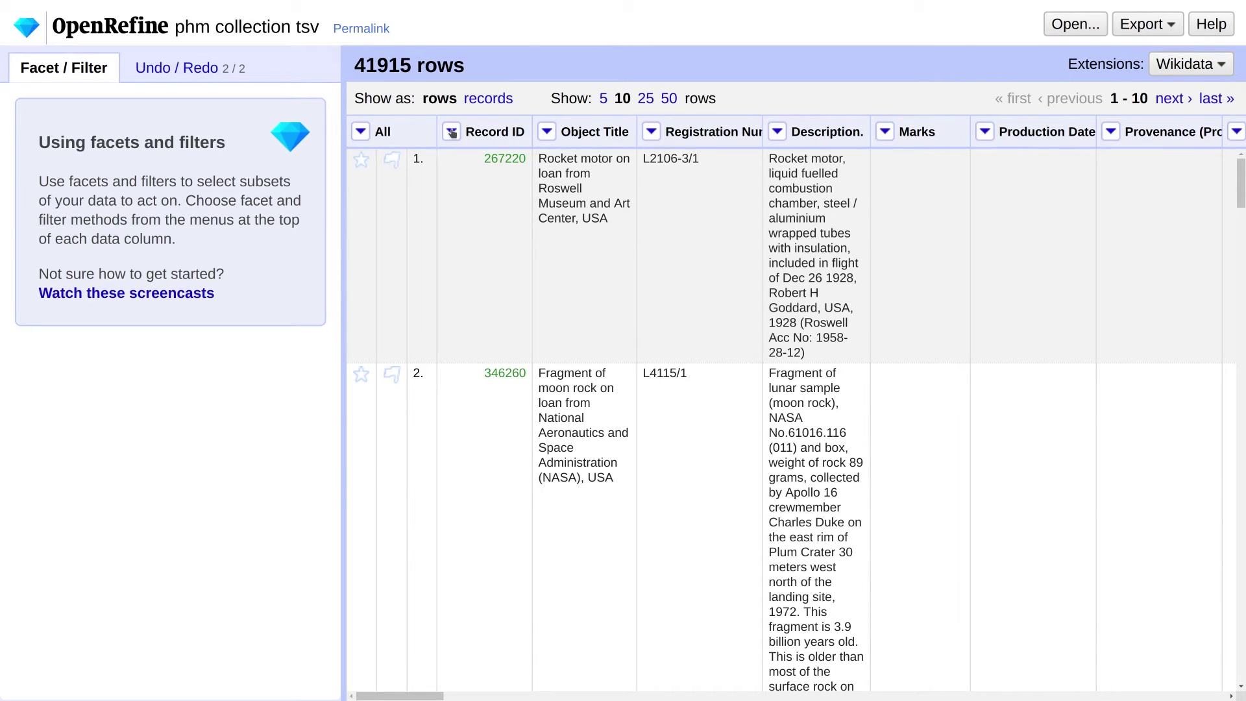
Step: Sort rows by Record ID as numbers, smallest first, and make the order permanent
click(451, 132)
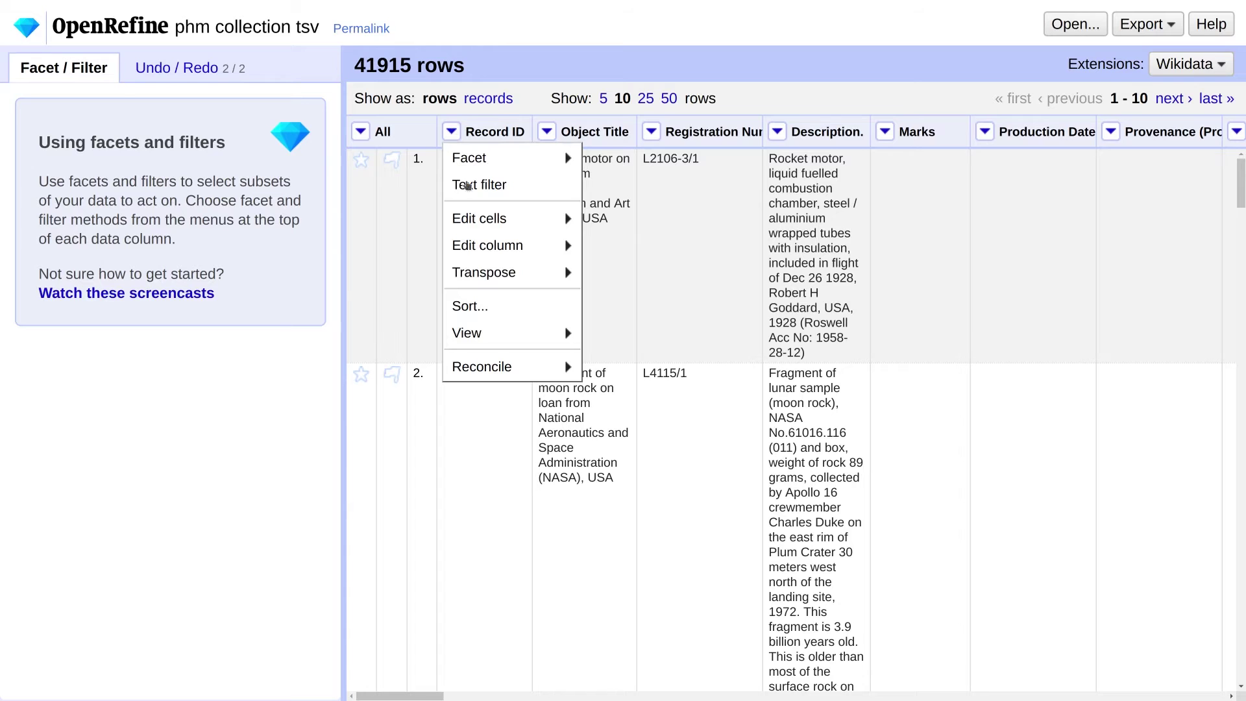
click(476, 307)
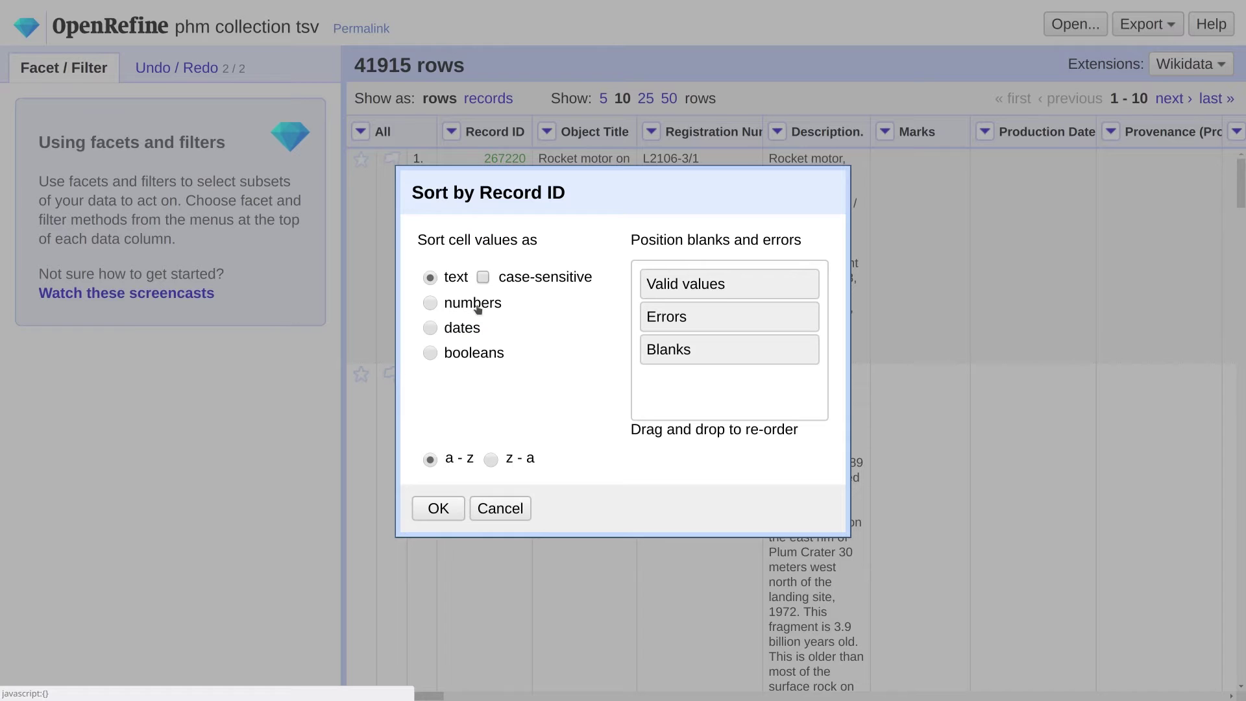
click(431, 304)
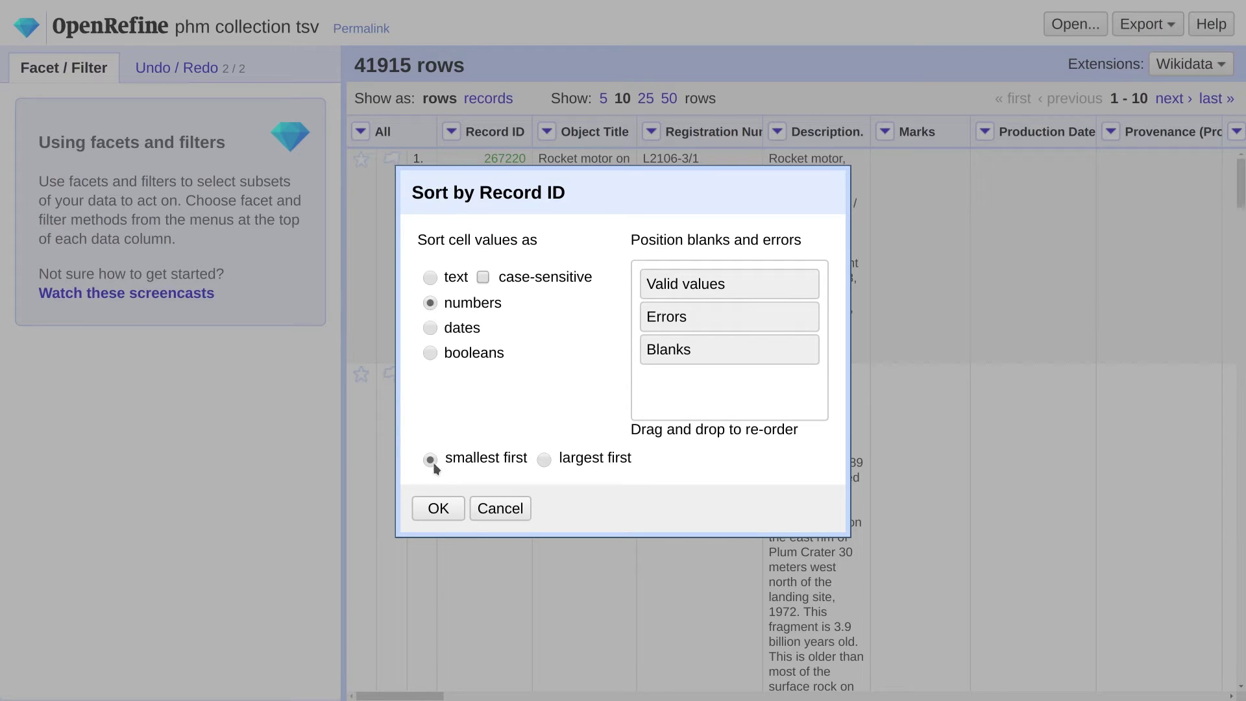
click(439, 509)
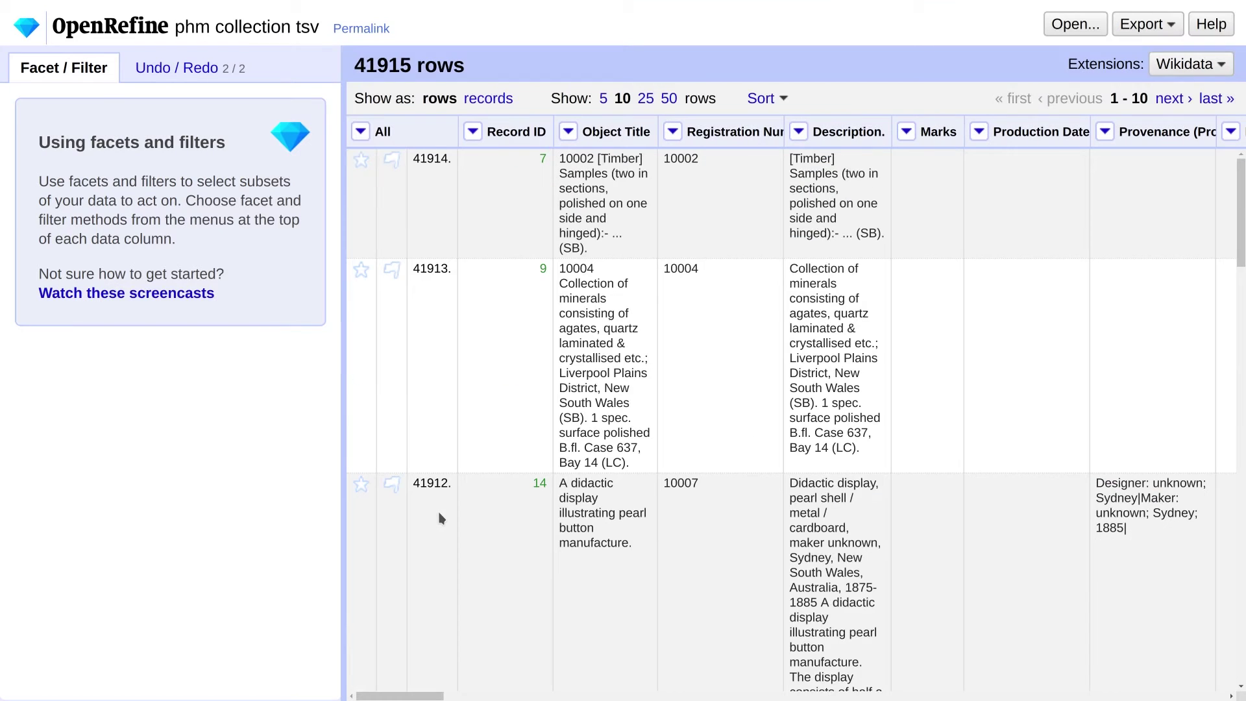
click(779, 98)
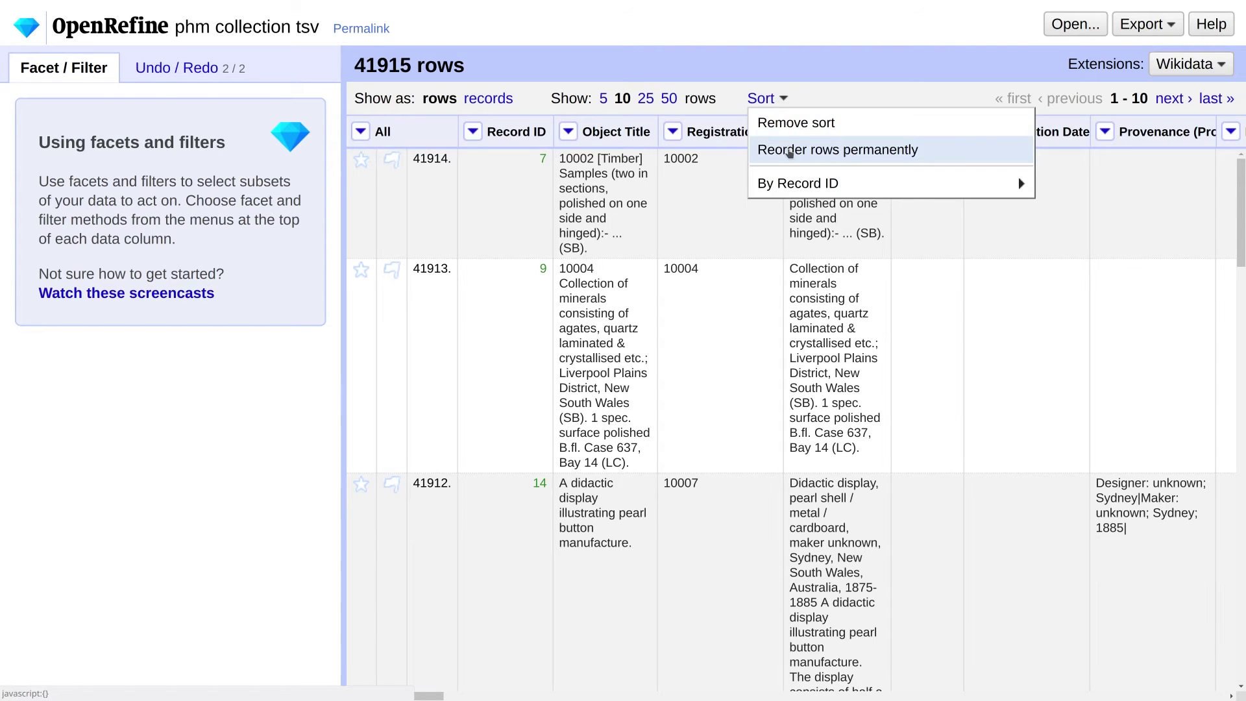
click(789, 151)
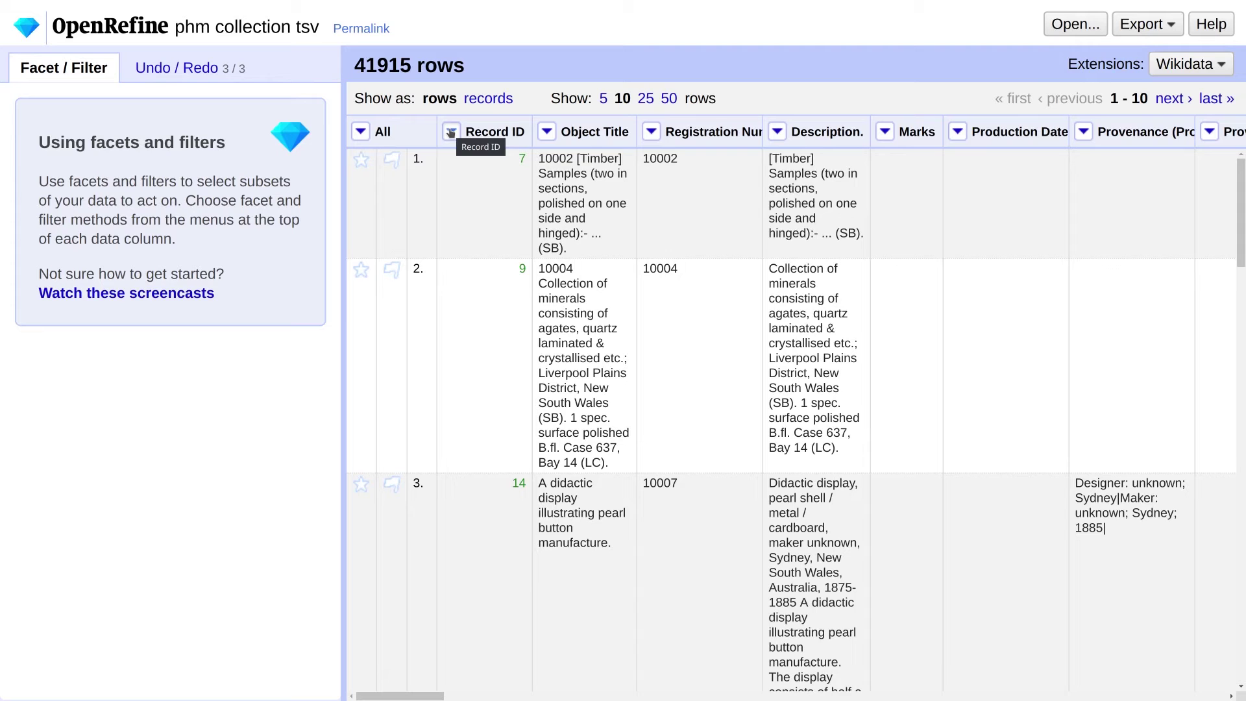
Step: Fill the blank Record ID cells from the cells above
click(450, 133)
mouse_move(513, 245)
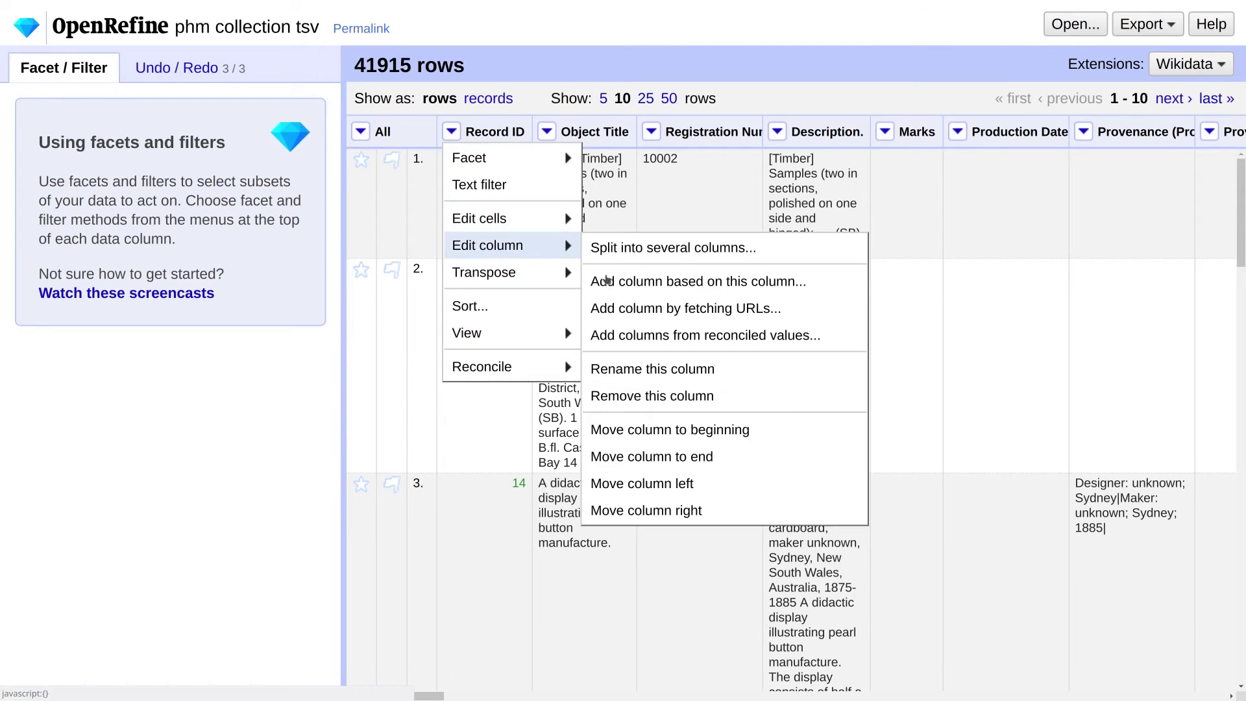
mouse_move(493, 219)
click(633, 284)
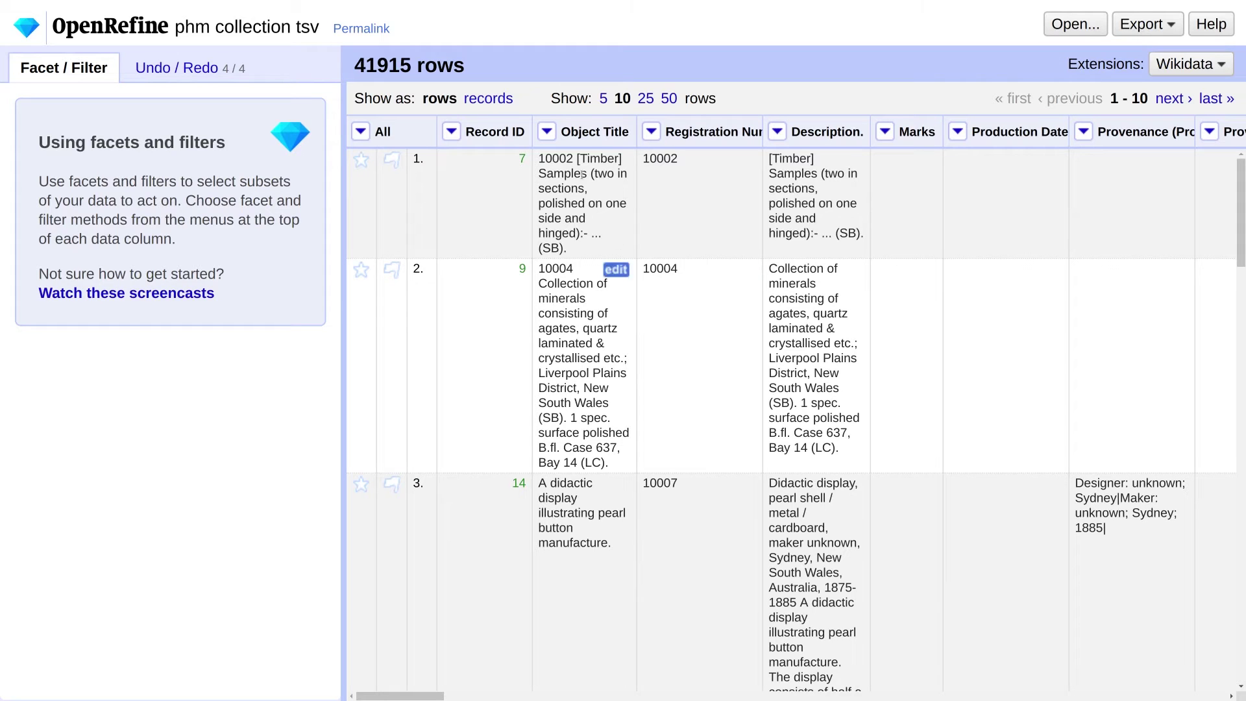
Step: Facet Record ID by blank, remove the 20 true rows, and close the facet
click(452, 132)
mouse_move(457, 162)
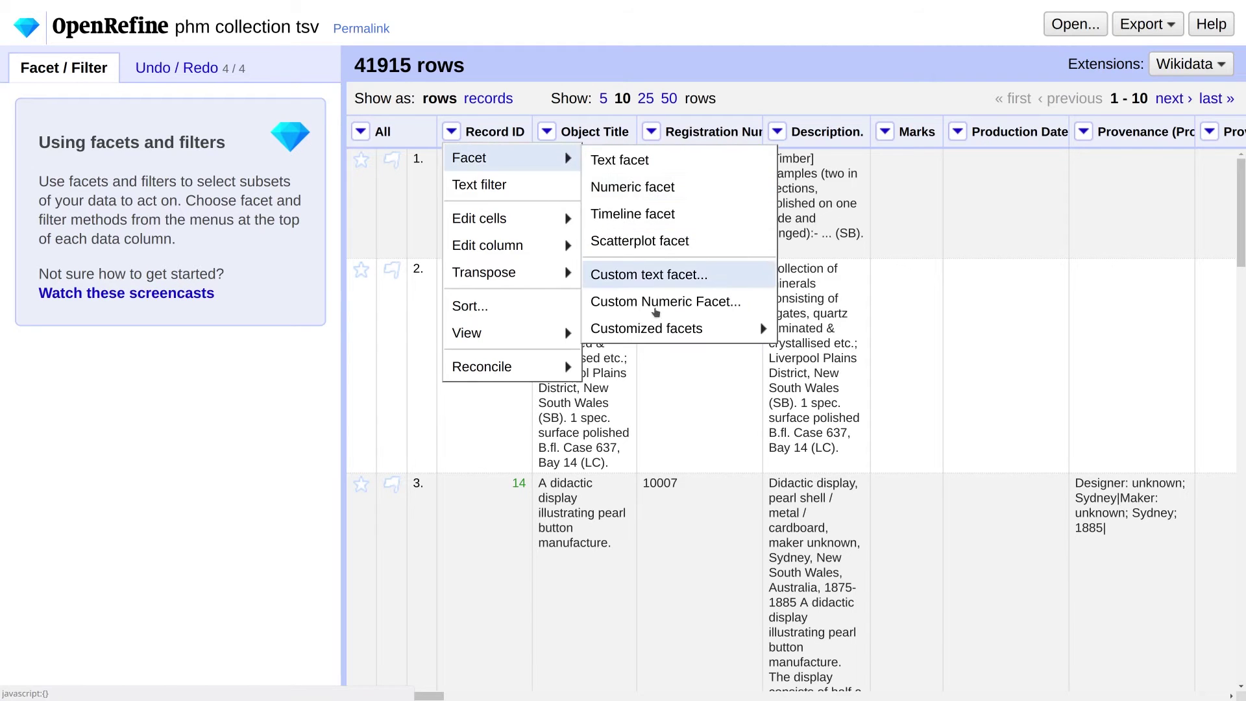
mouse_move(661, 330)
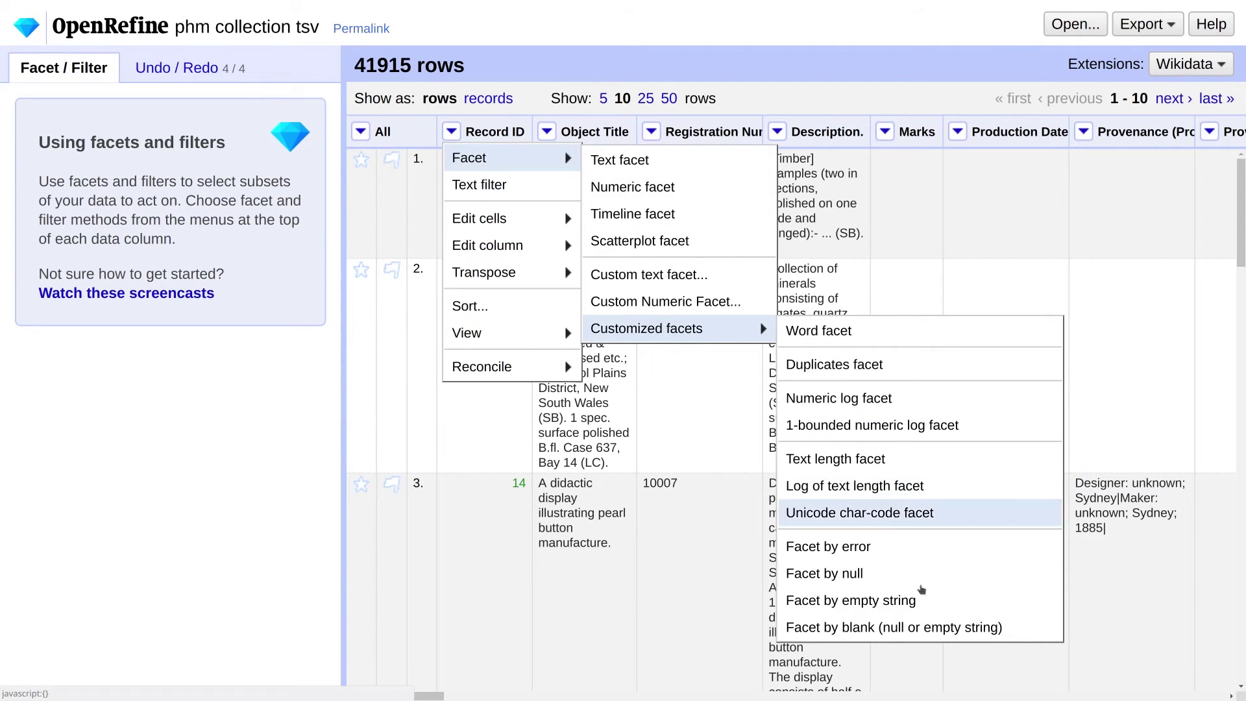
click(932, 628)
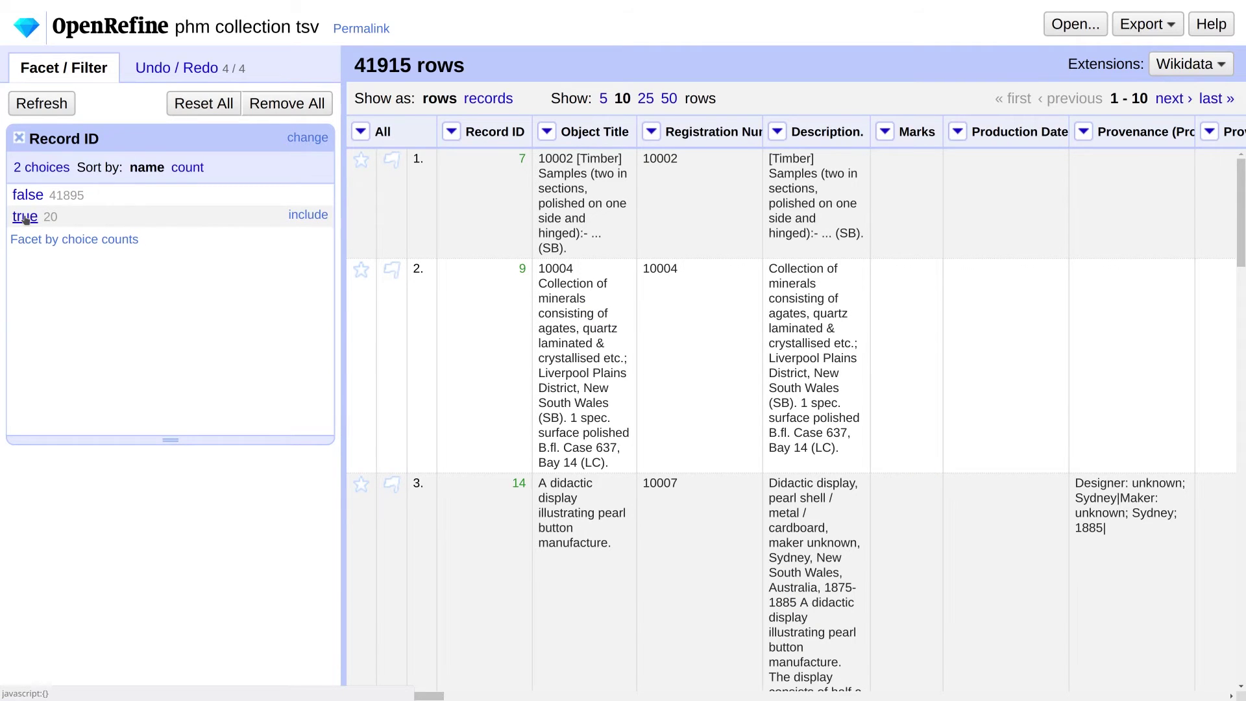
click(26, 218)
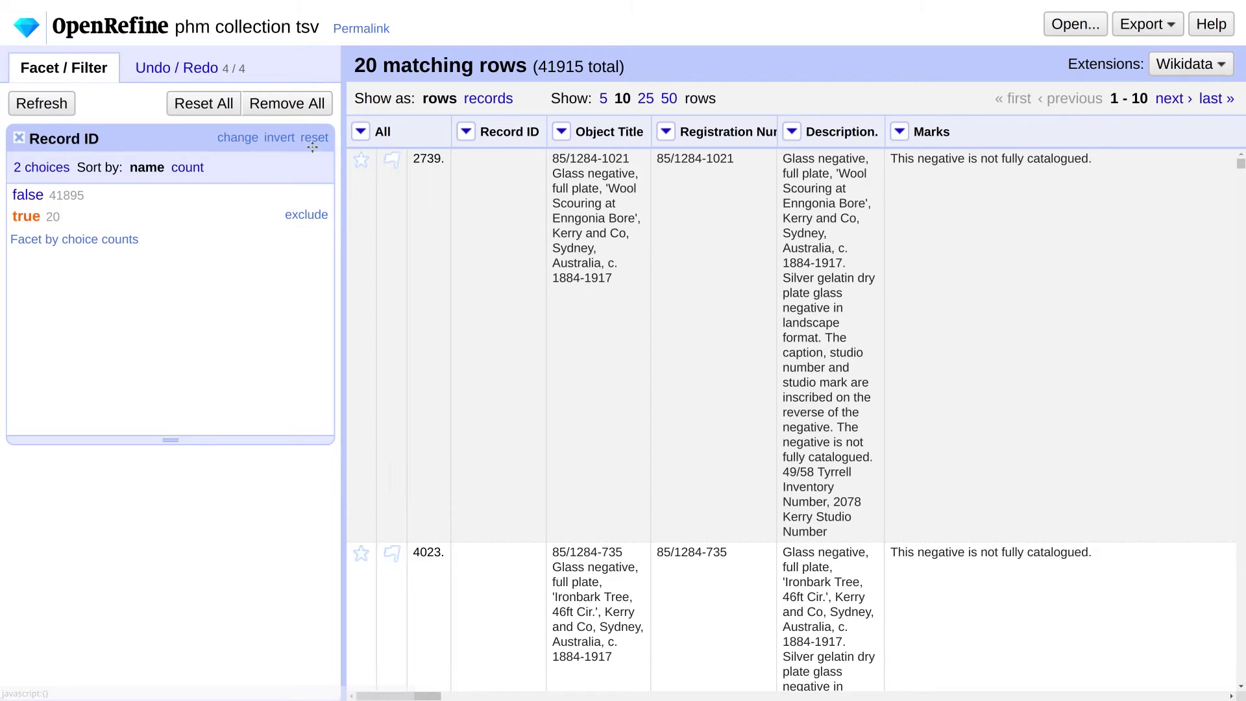
click(361, 133)
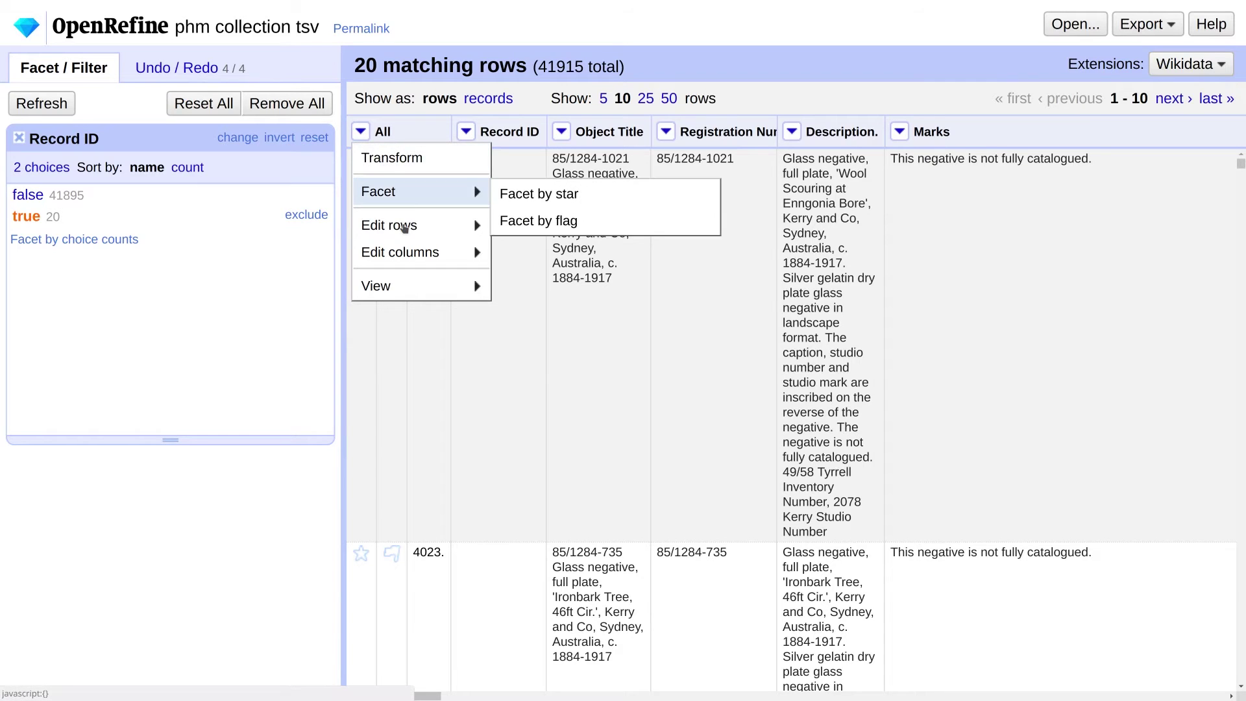
mouse_move(461, 224)
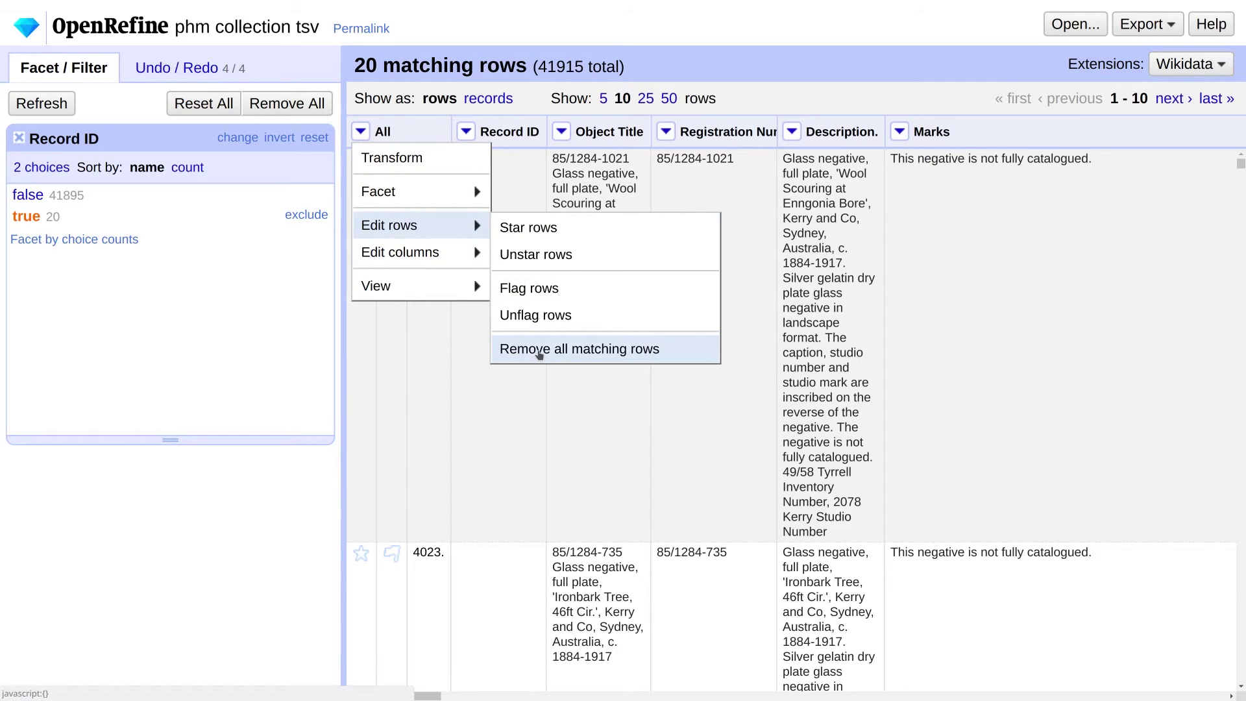
click(539, 350)
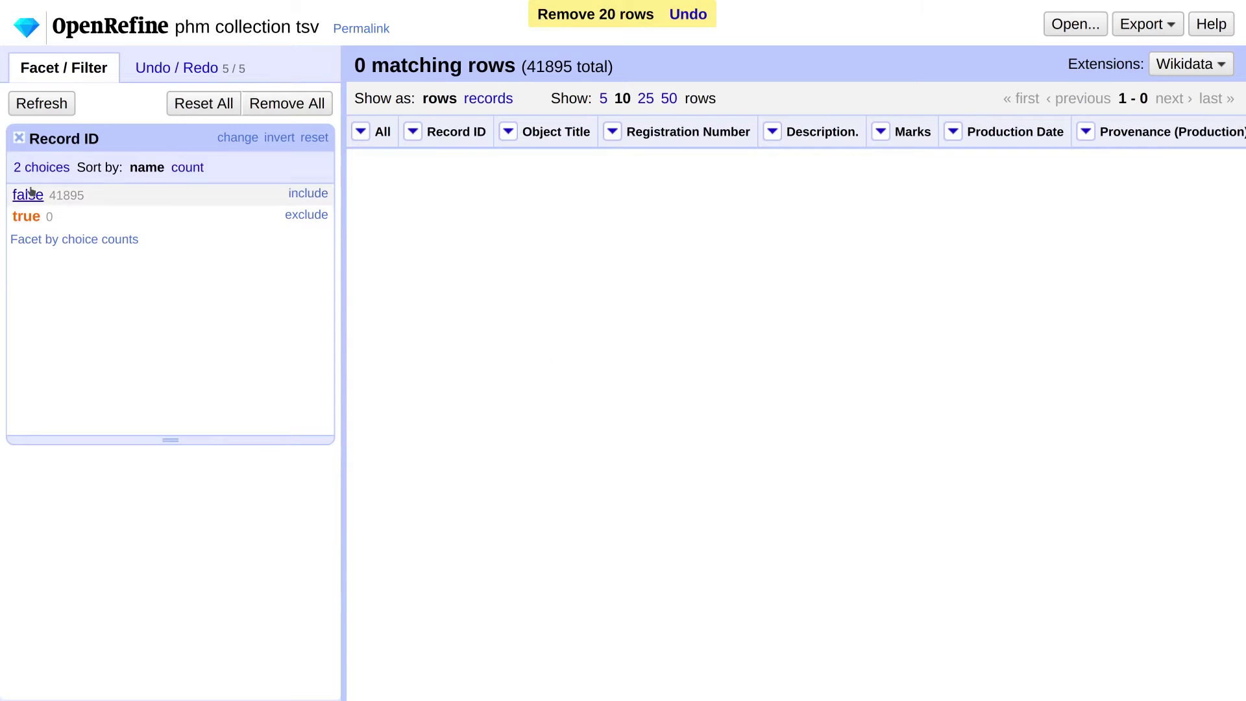
click(18, 138)
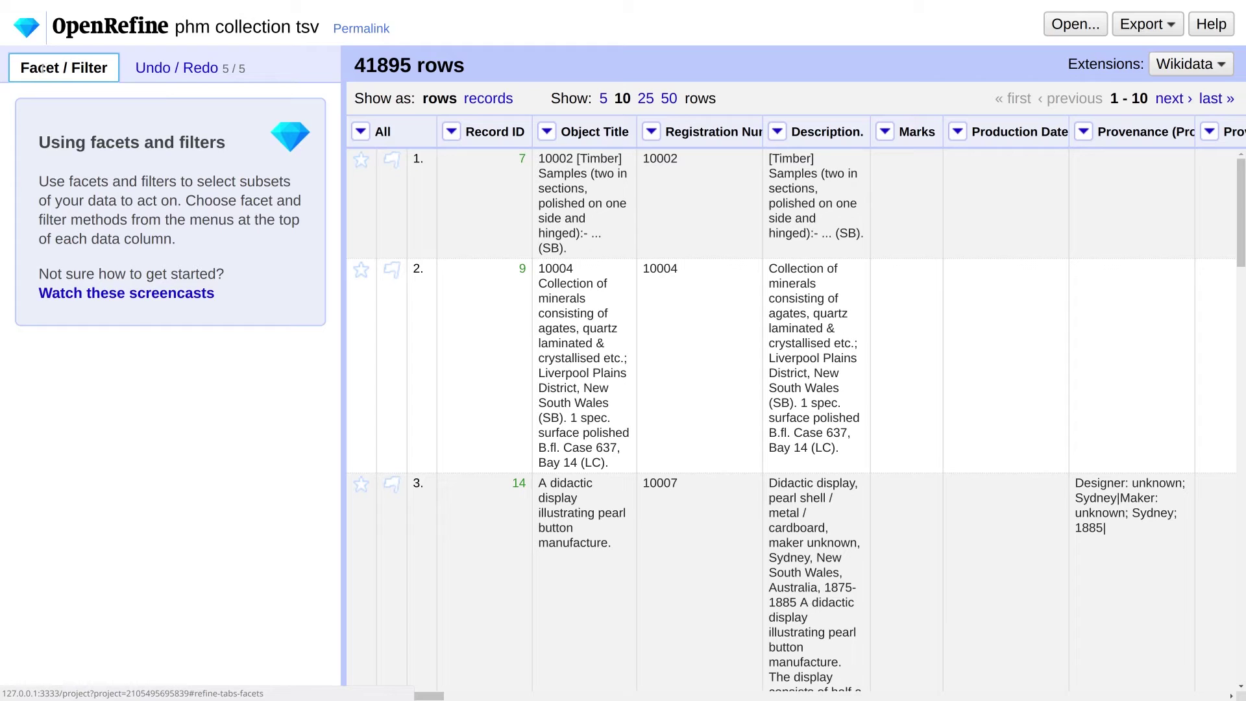
Step: Review the Undo/Redo history, stepping back to Blank down and returning to Remove 20 rows
click(151, 68)
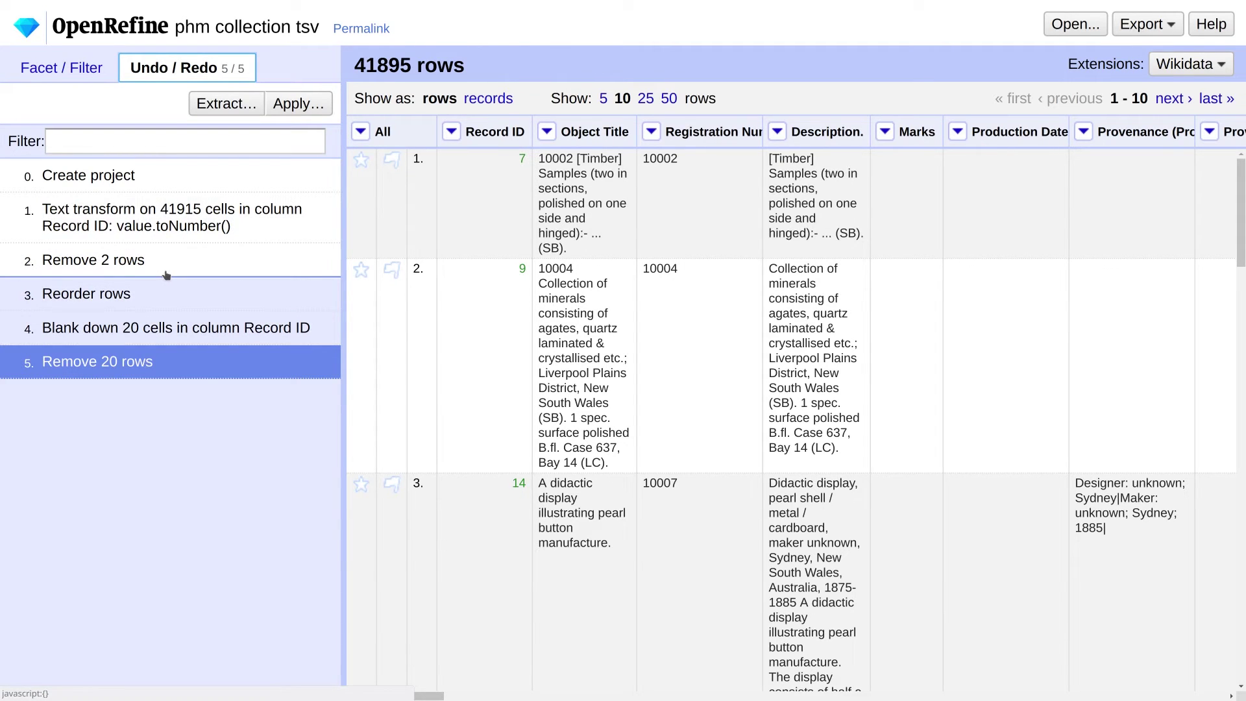
click(153, 325)
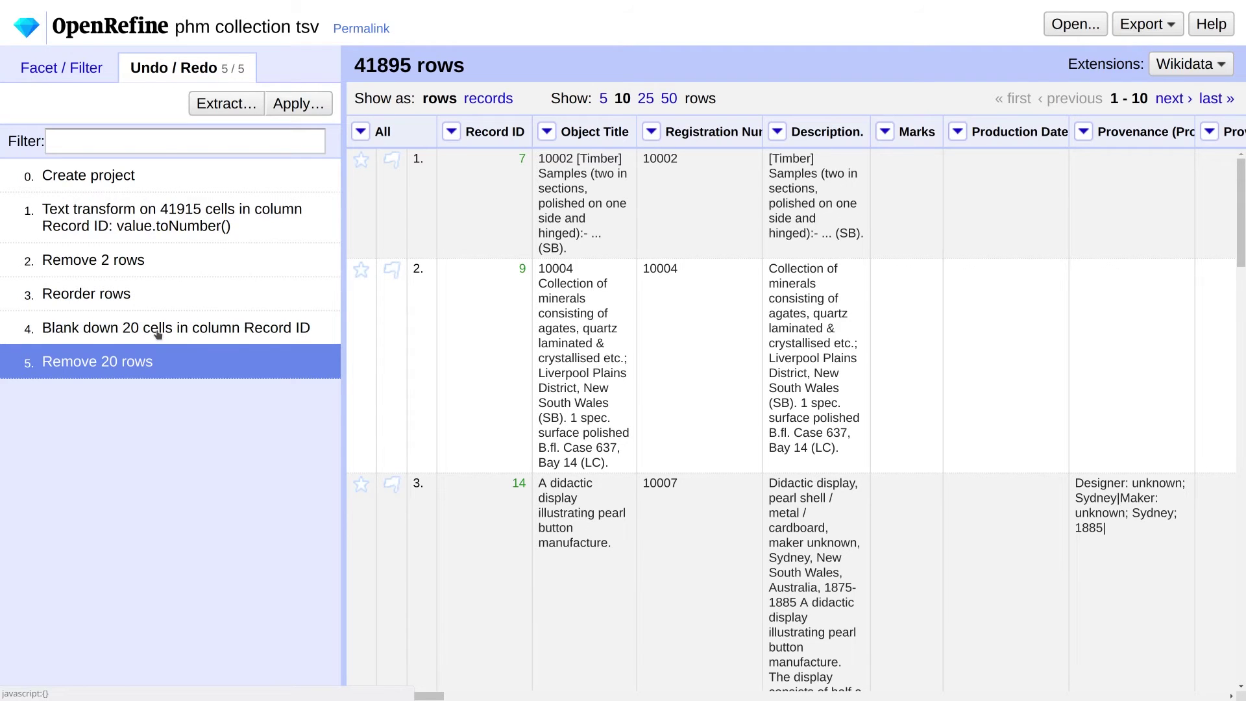
click(143, 300)
Step: Back in Facet/Filter, inspect the pipe-separated Categories values like Mineral samples
click(139, 368)
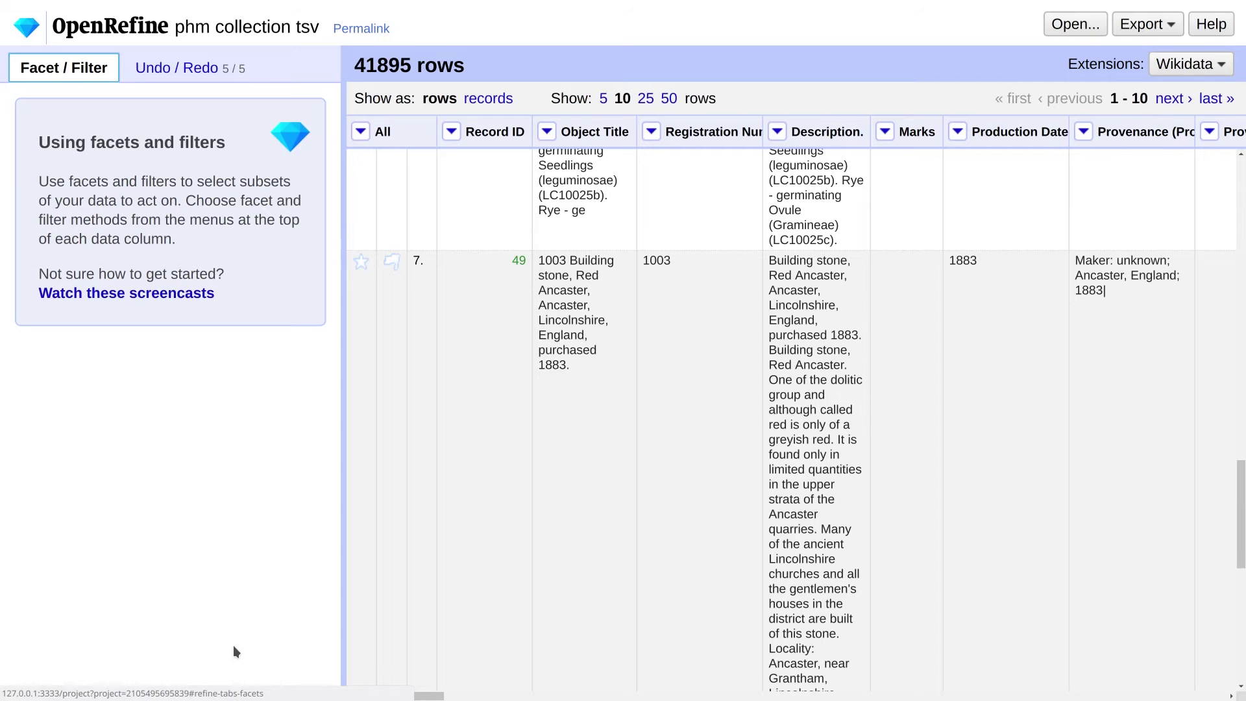
drag(430, 695, 520, 691)
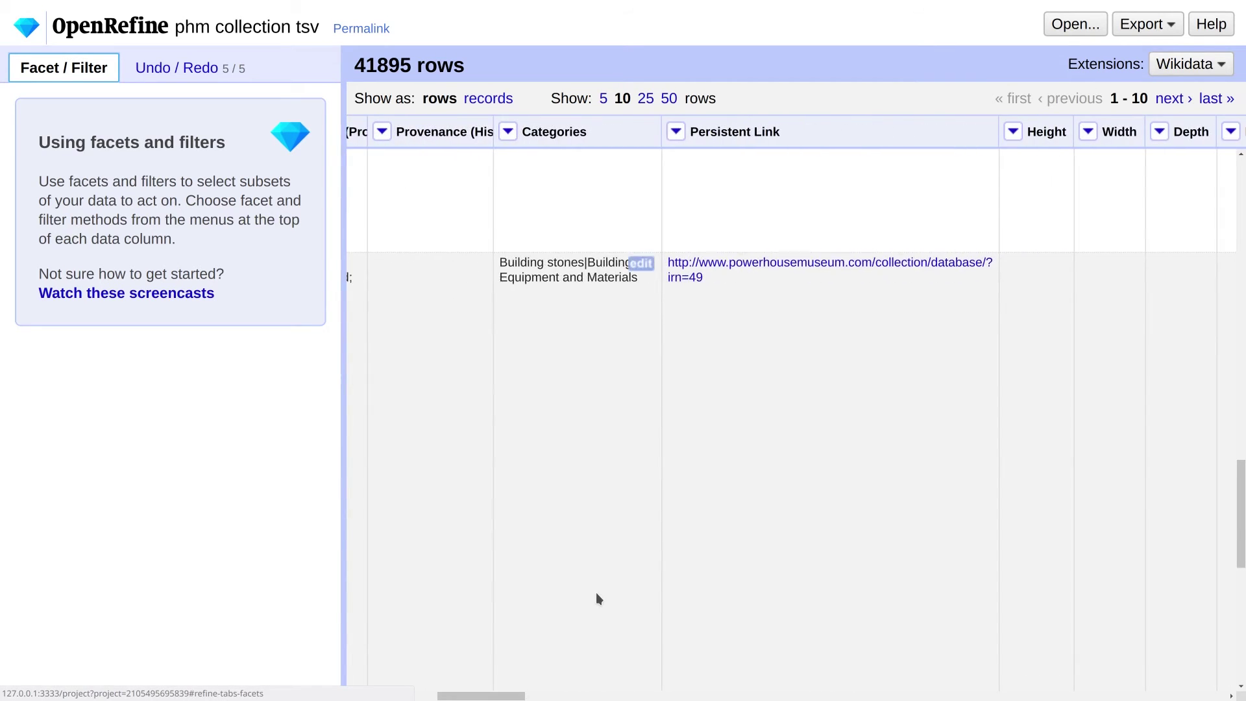
scroll(596, 592, up, 10)
scroll(596, 592, up, 10)
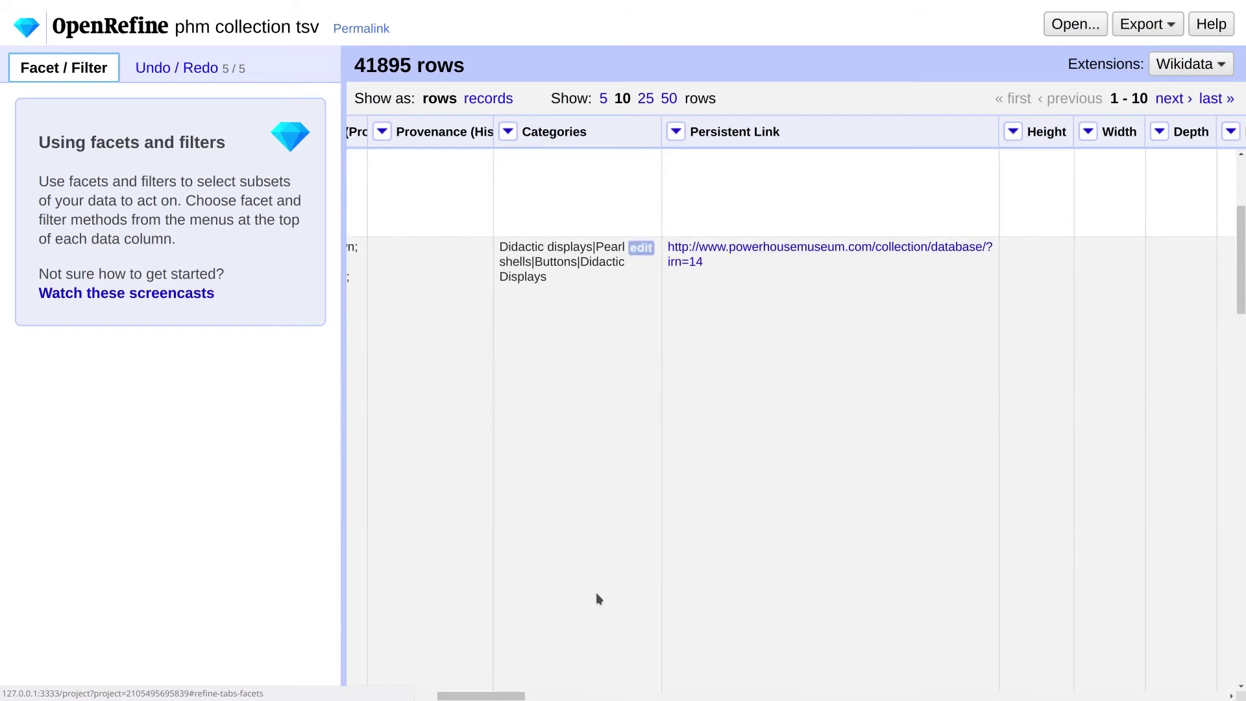
drag(496, 270, 620, 310)
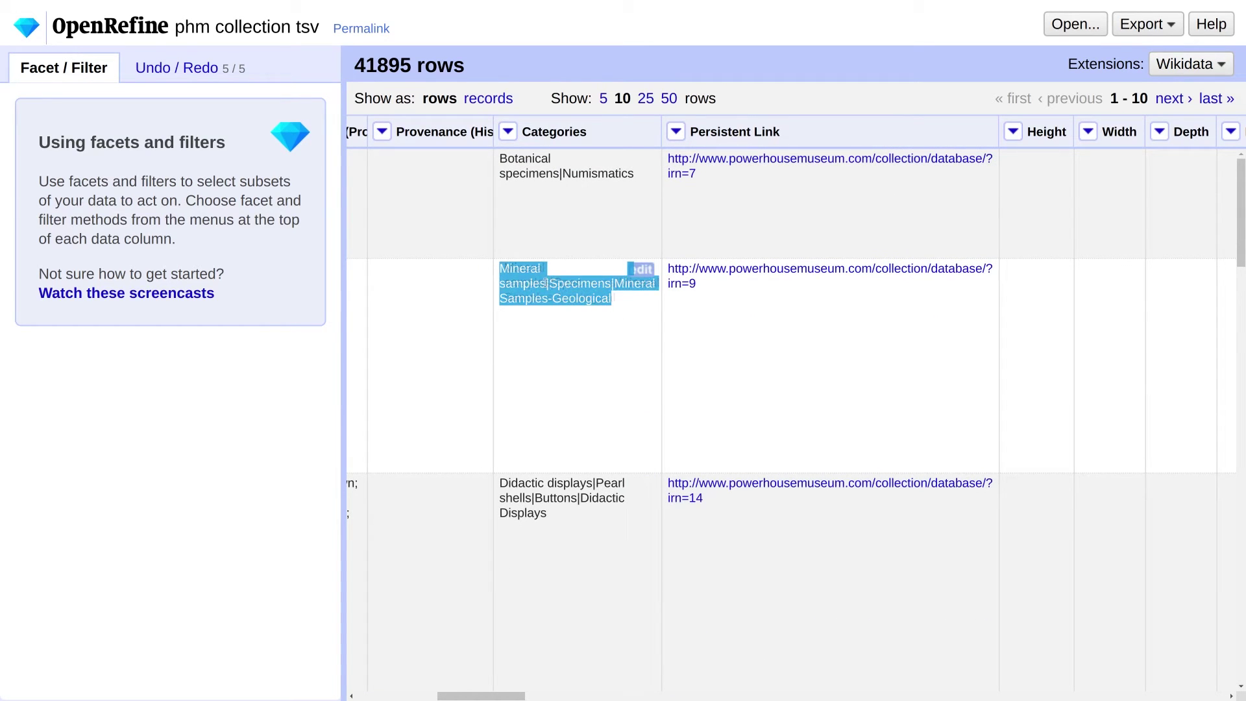
double_click(570, 286)
click(570, 289)
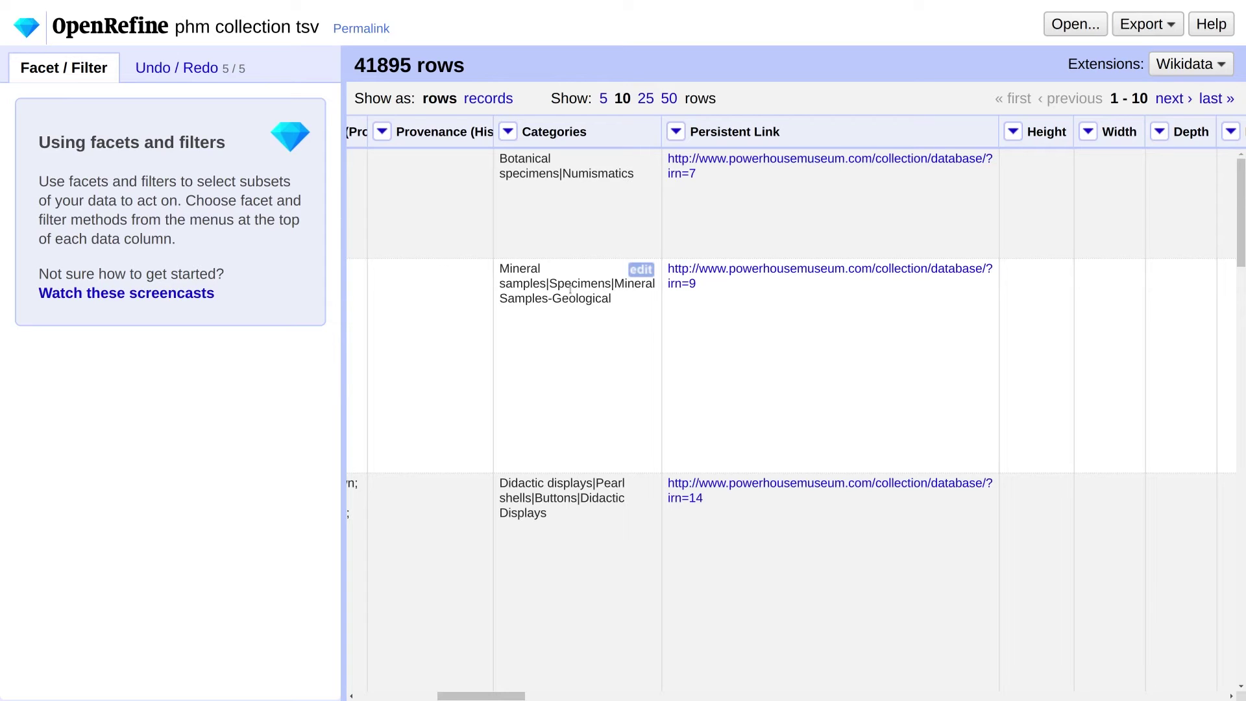
Step: Split the Categories cells on the | separator instead of the comma
click(508, 131)
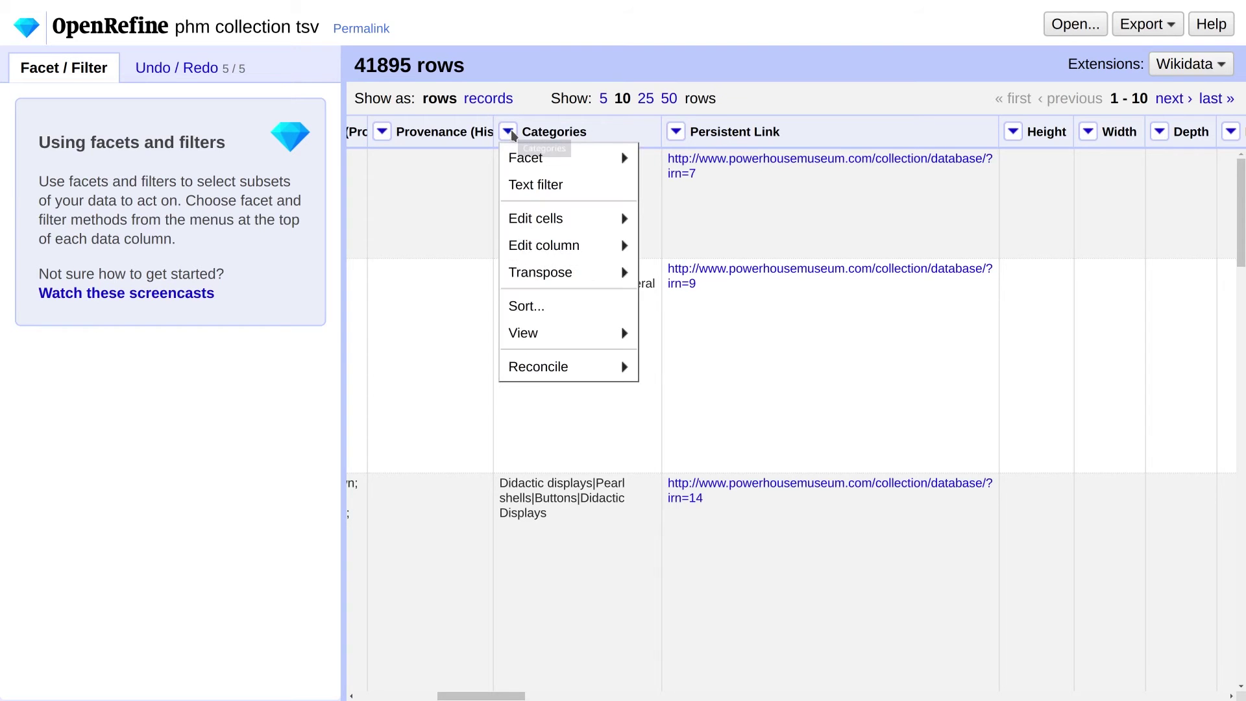
mouse_move(533, 222)
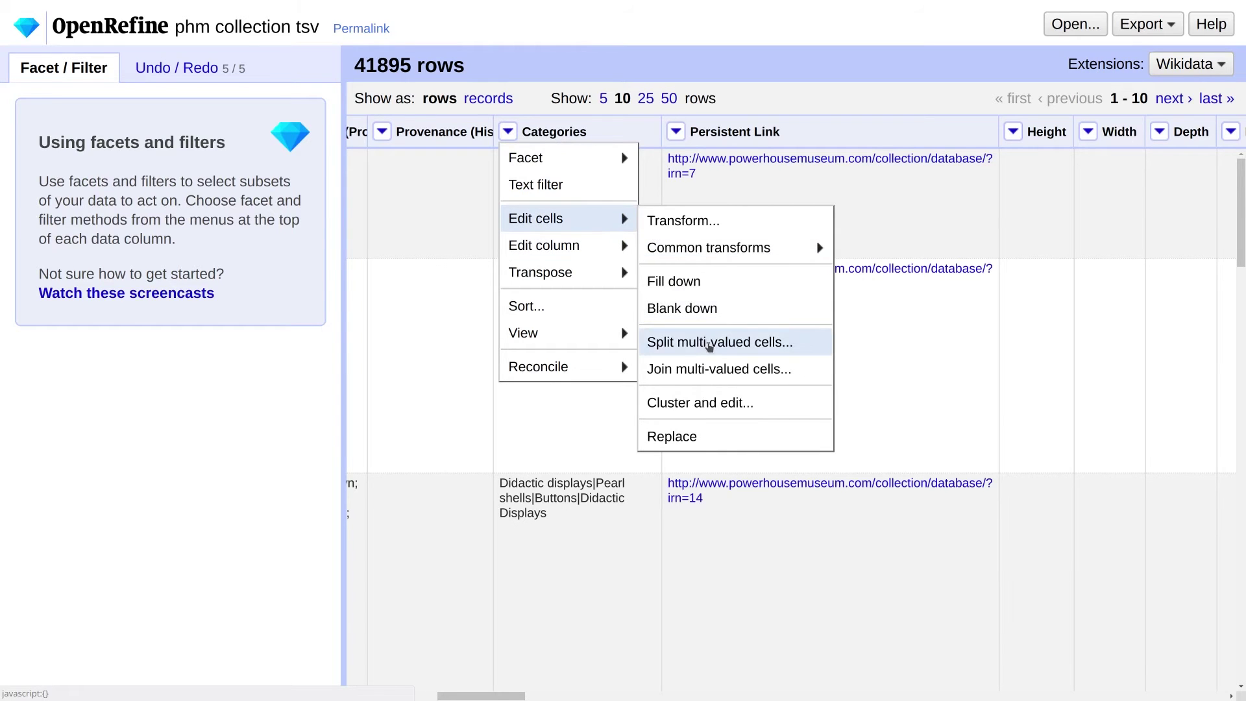
click(709, 344)
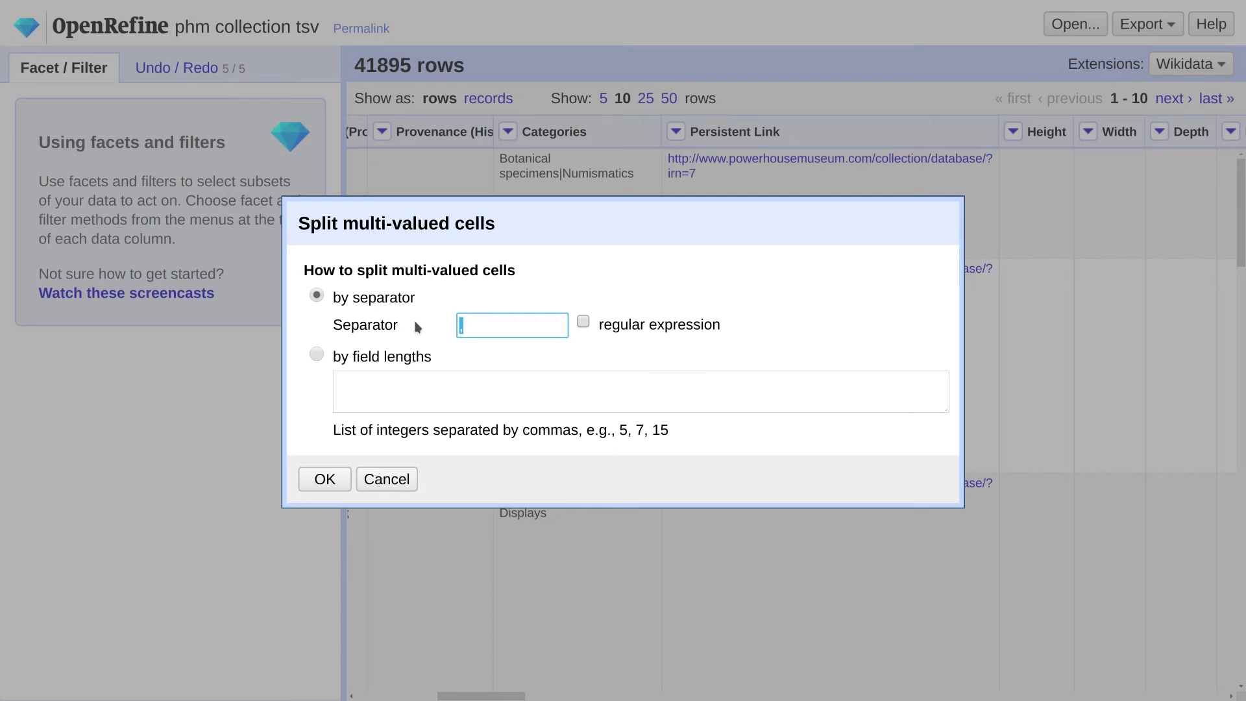
key(BackSpace)
click(326, 481)
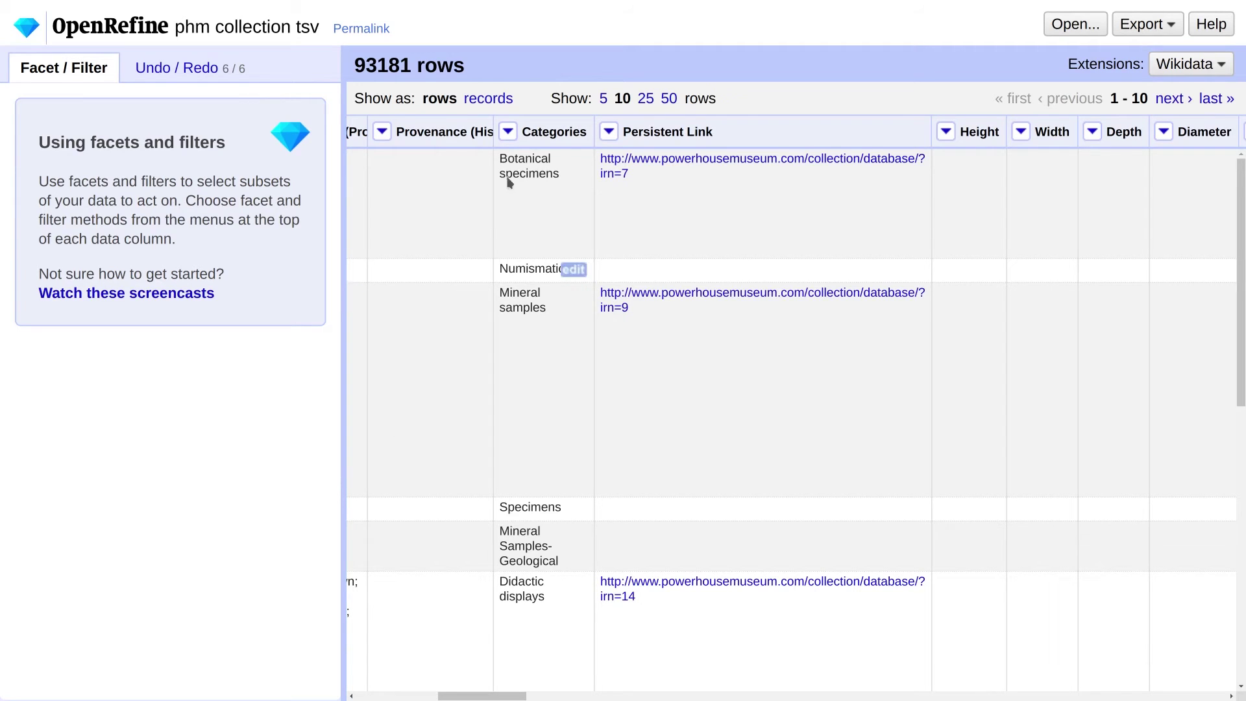
Step: Add a text facet on Categories with the choice count limit raised to 5000
click(510, 131)
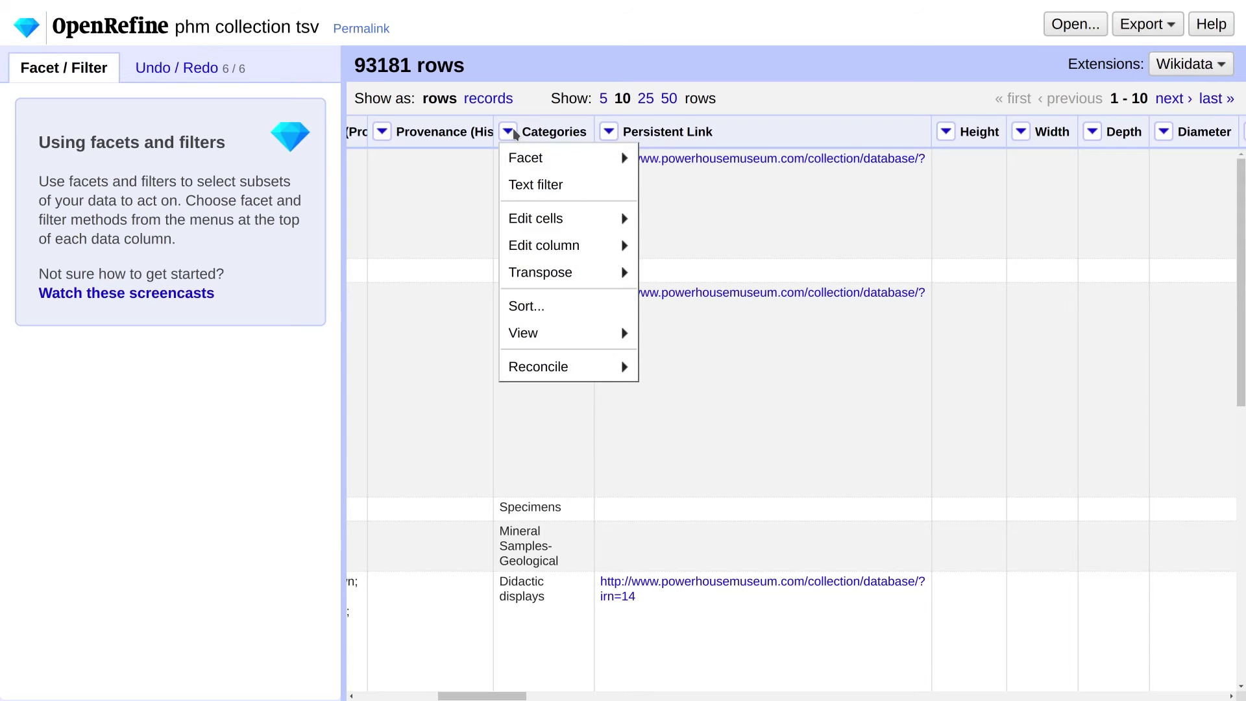
mouse_move(584, 158)
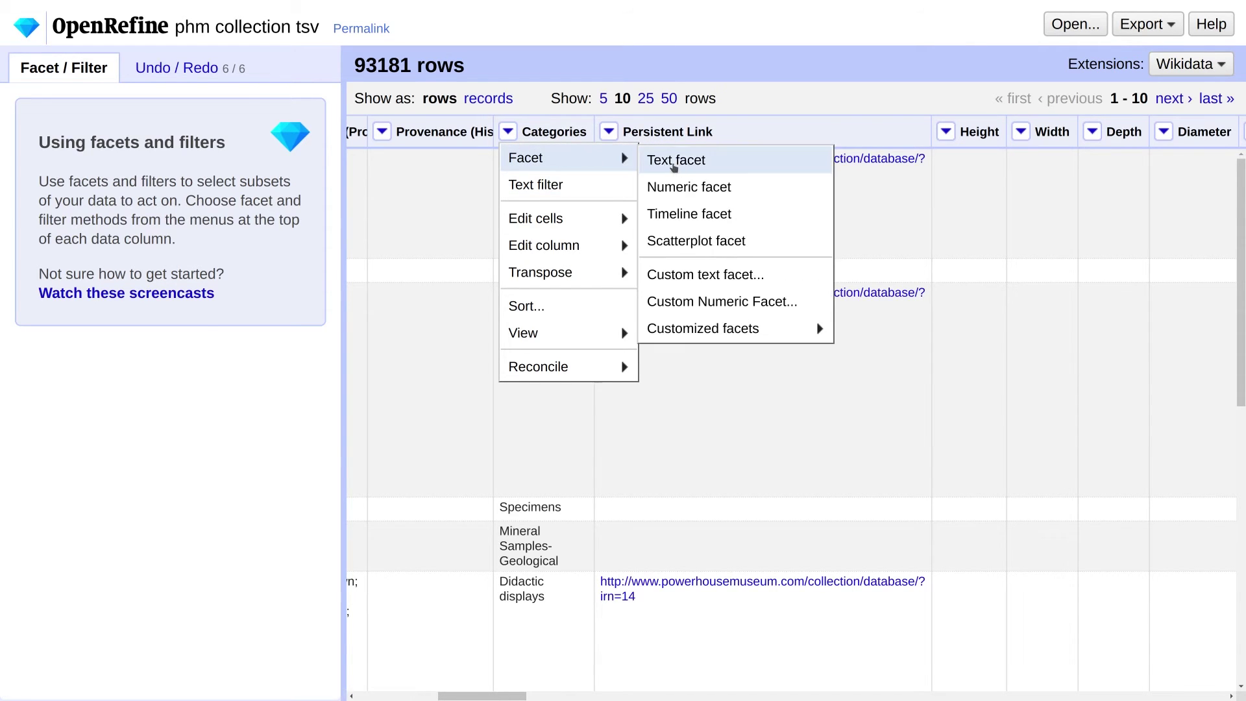
click(670, 163)
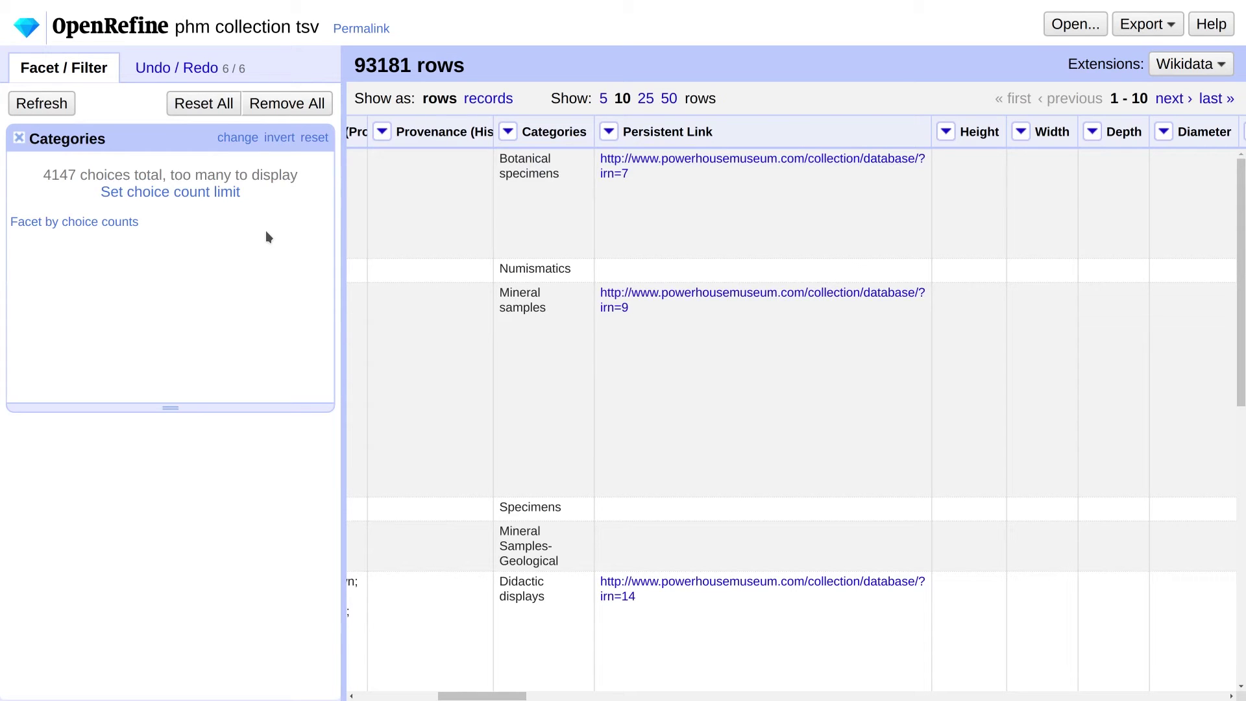
click(208, 194)
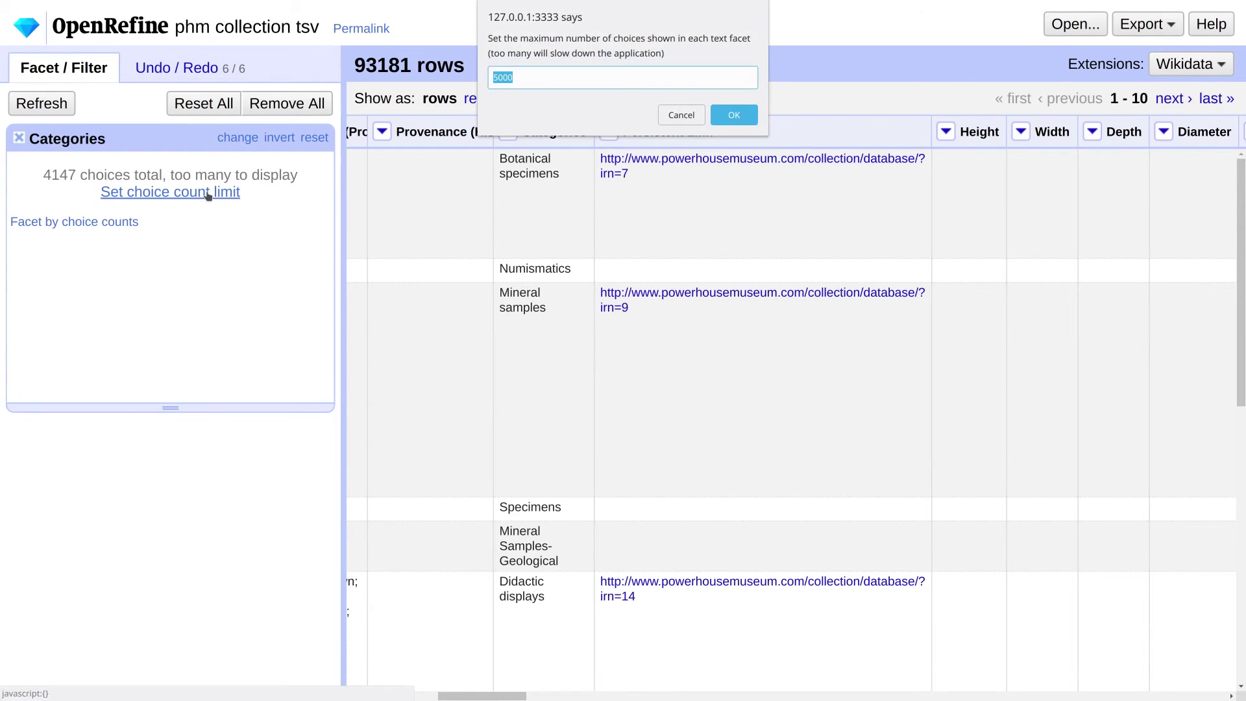
click(742, 117)
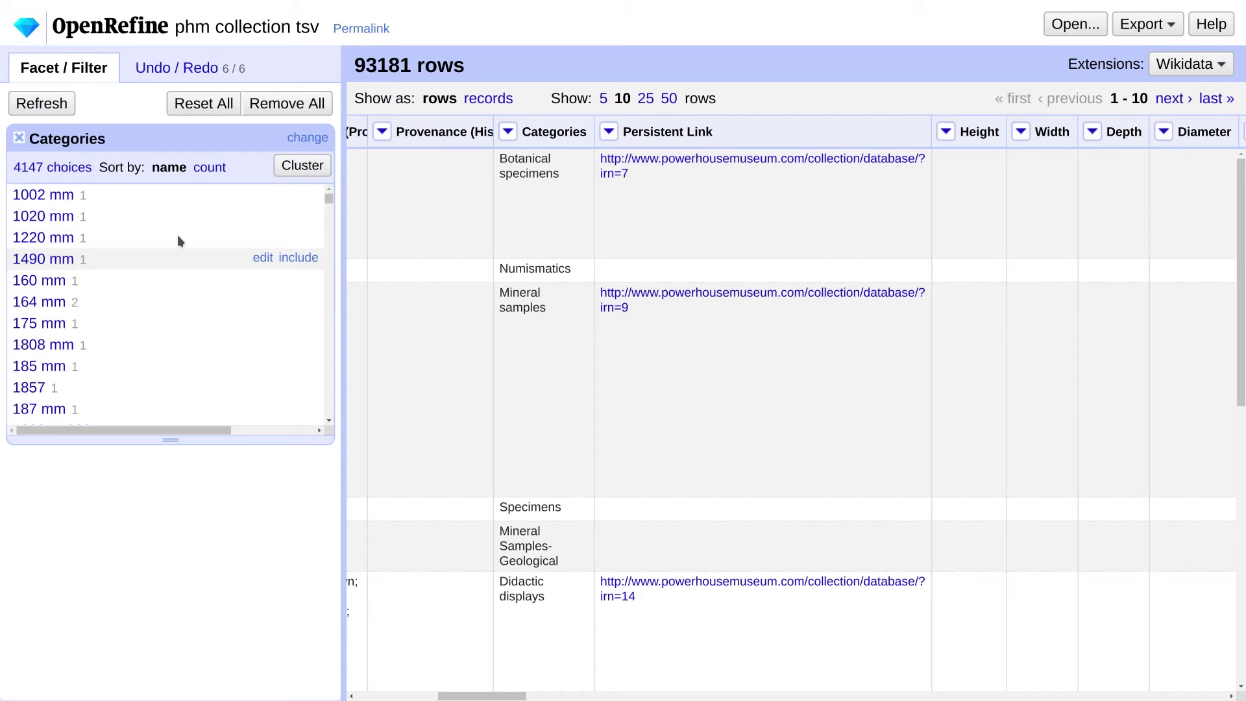
Step: Browse the 4147 category choices, noting 821 blanks, and run clustering on them
drag(329, 198, 331, 419)
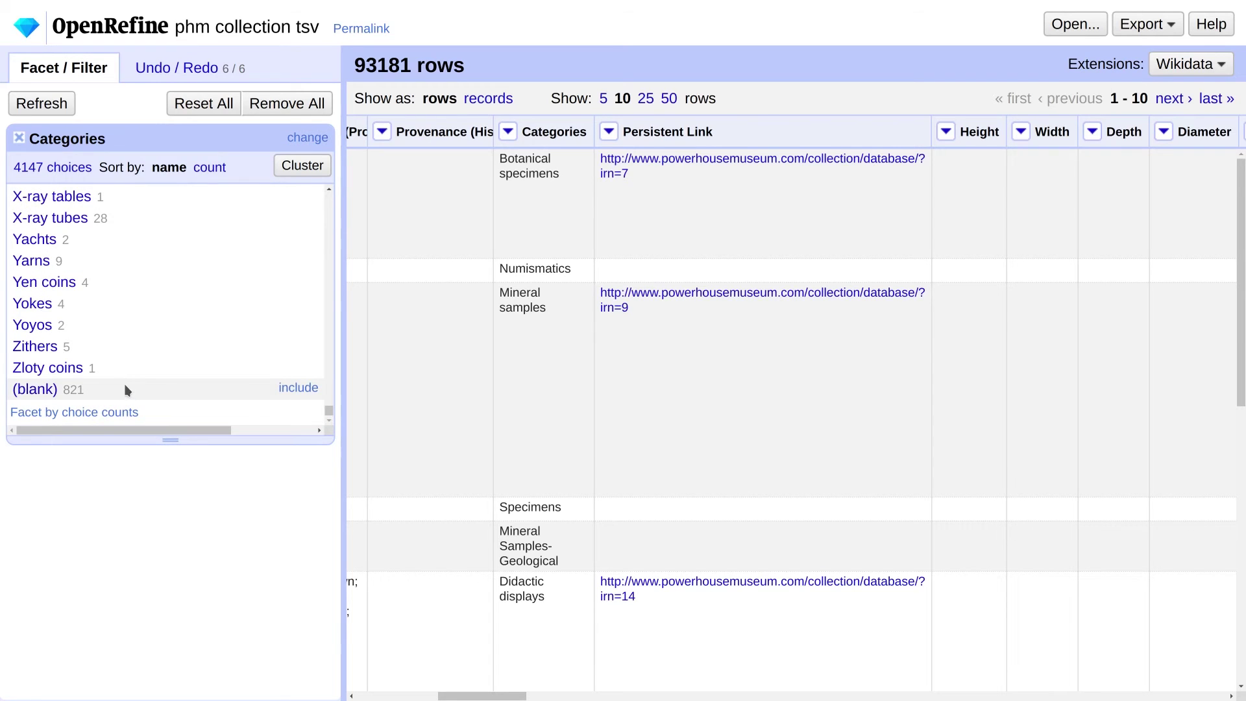
drag(127, 390, 1, 398)
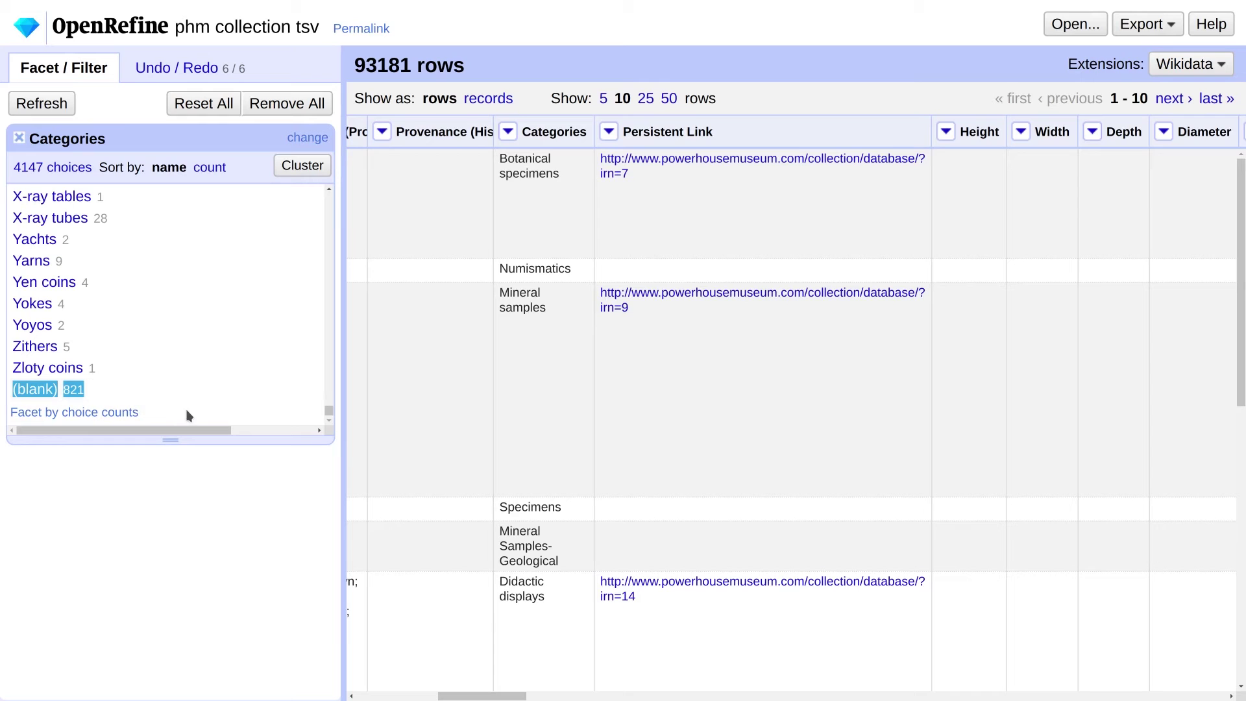
click(181, 392)
scroll(174, 377, up, 3)
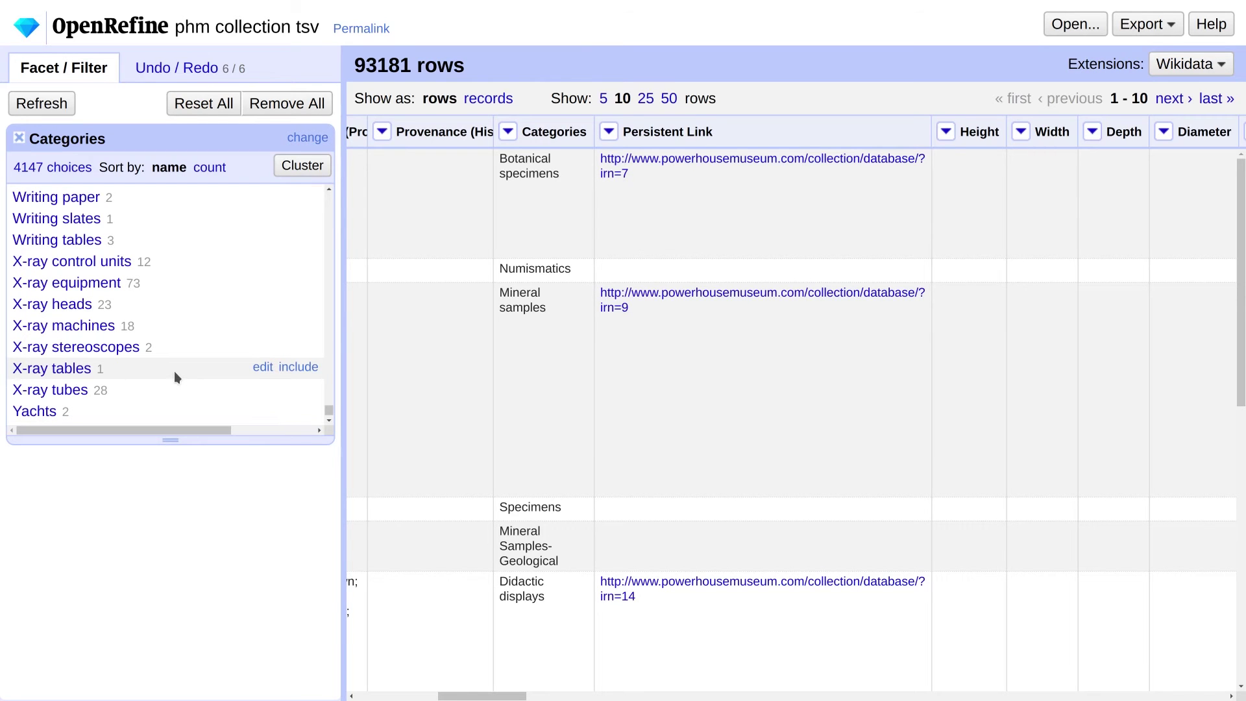
scroll(176, 376, up, 2)
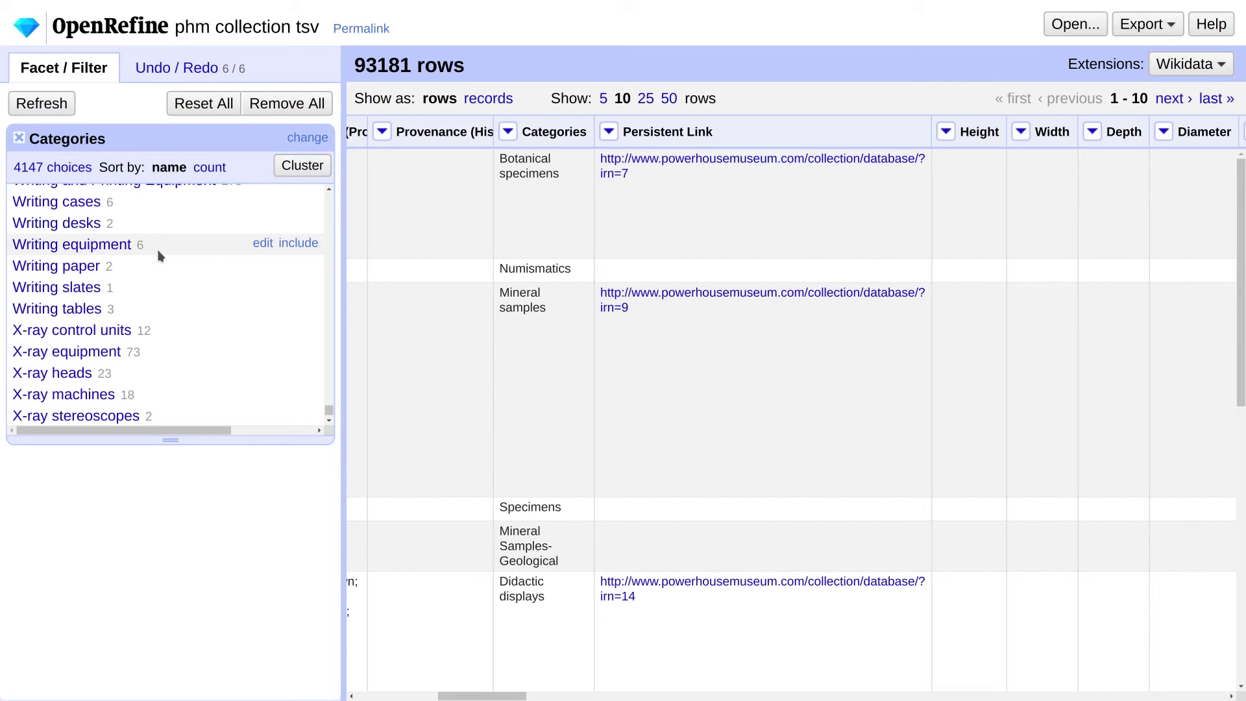
click(289, 168)
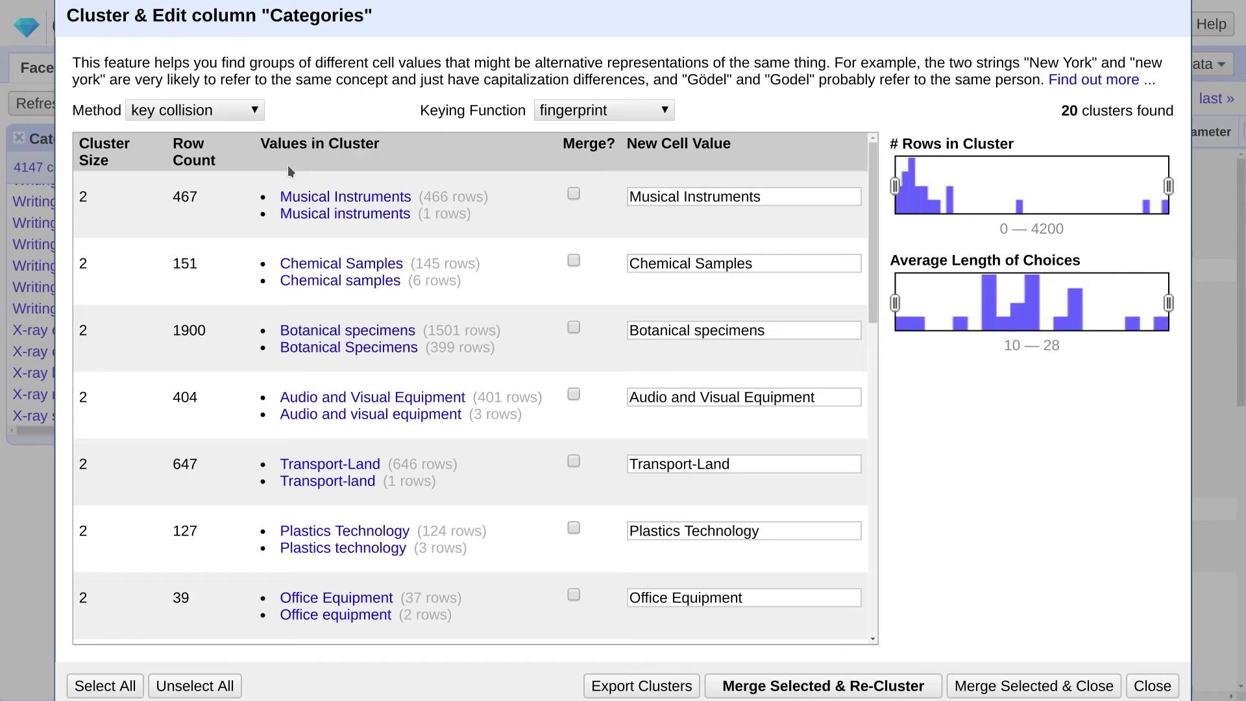
Step: Cluster Categories by key collision with the ngram-fingerprint keying function at ngram size 4
mouse_move(294, 176)
click(206, 116)
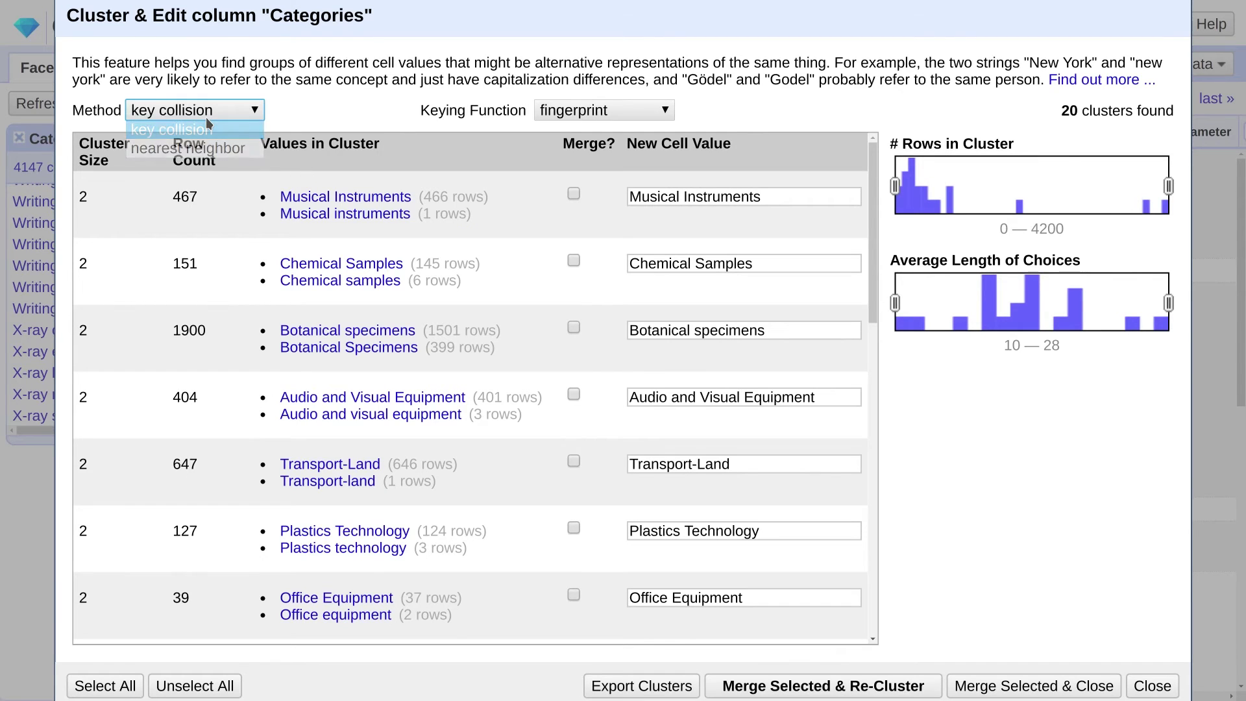
click(207, 120)
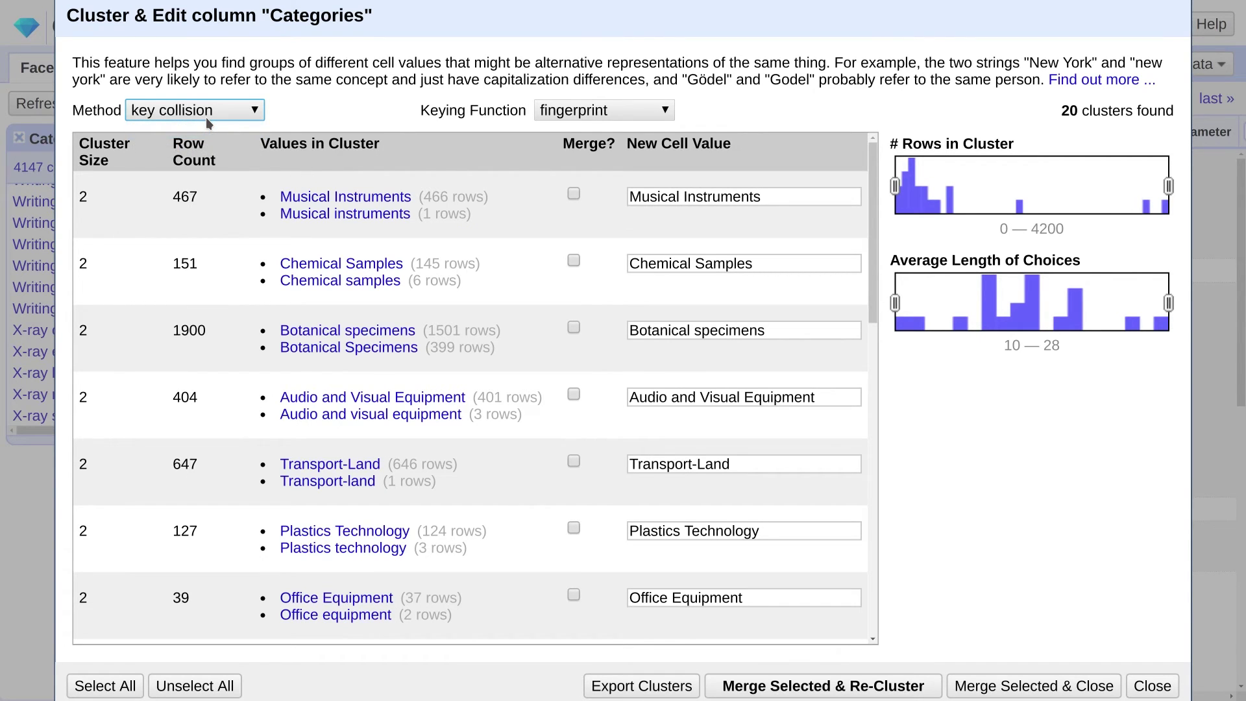
click(621, 118)
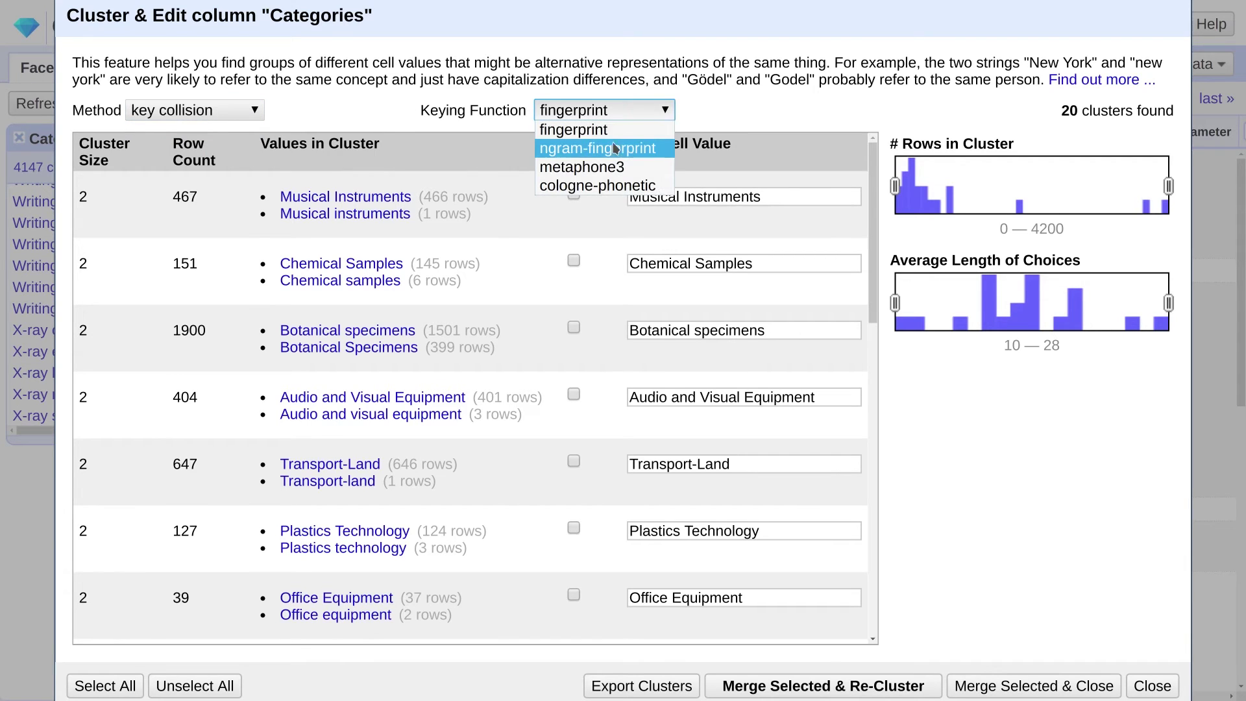
click(611, 146)
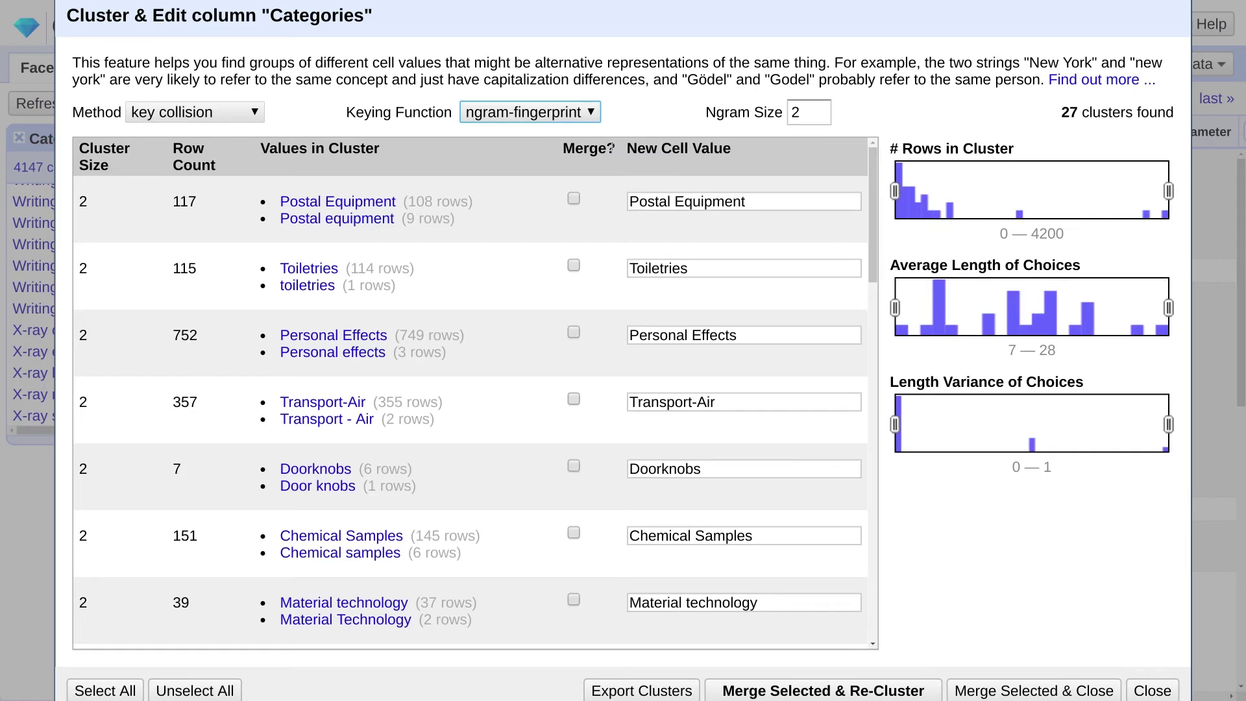
key(Tab)
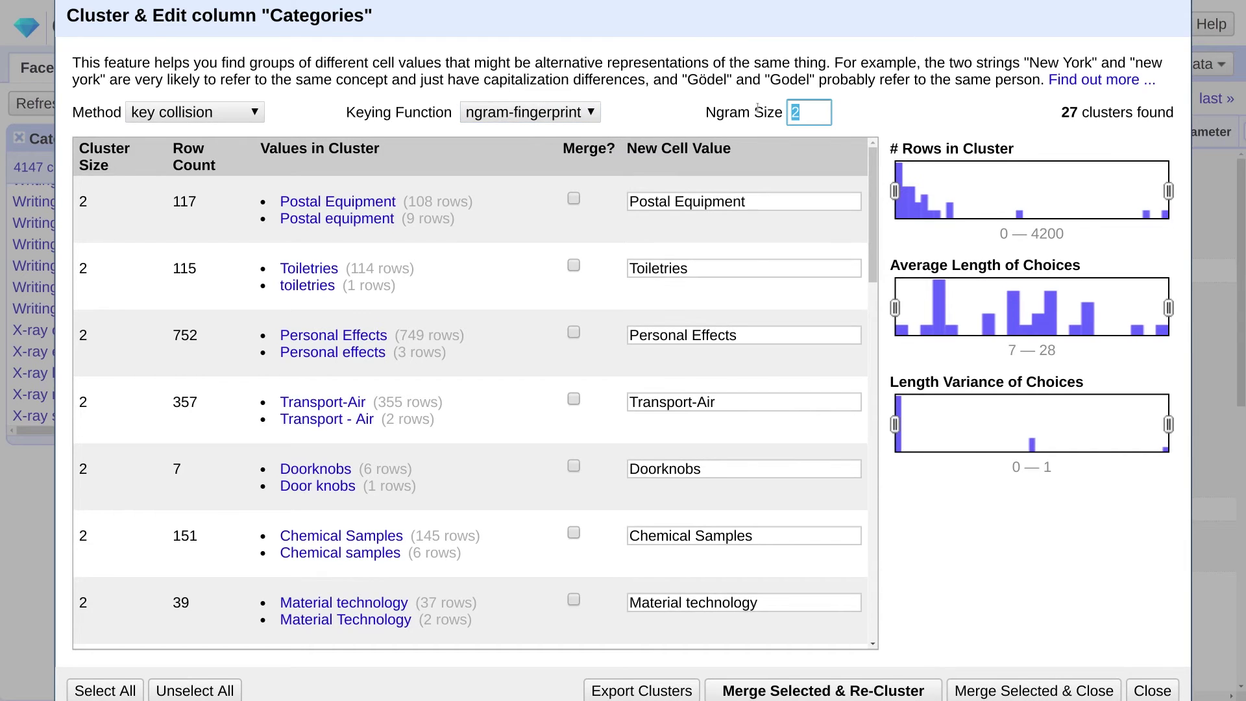
key(Left)
key(Delete)
text(4)
Step: Merge all found clusters except the blank/Tea/Pyx one, re-cluster, and close the window
click(105, 691)
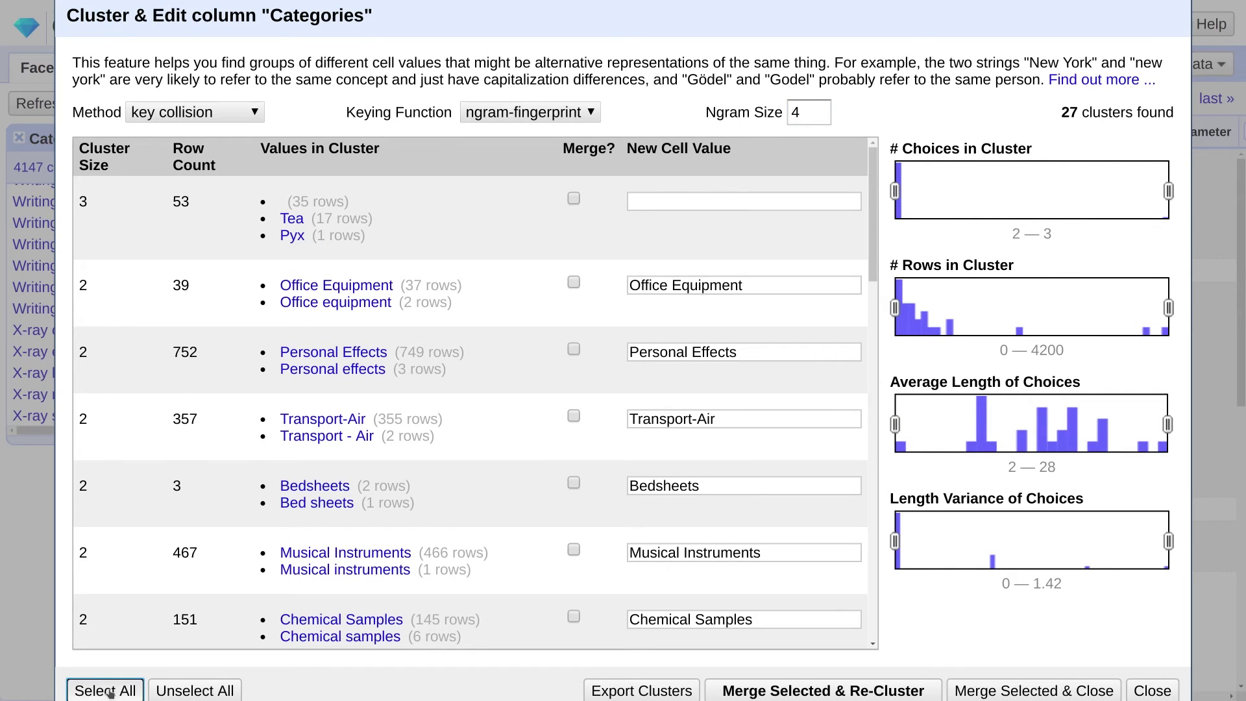
click(573, 198)
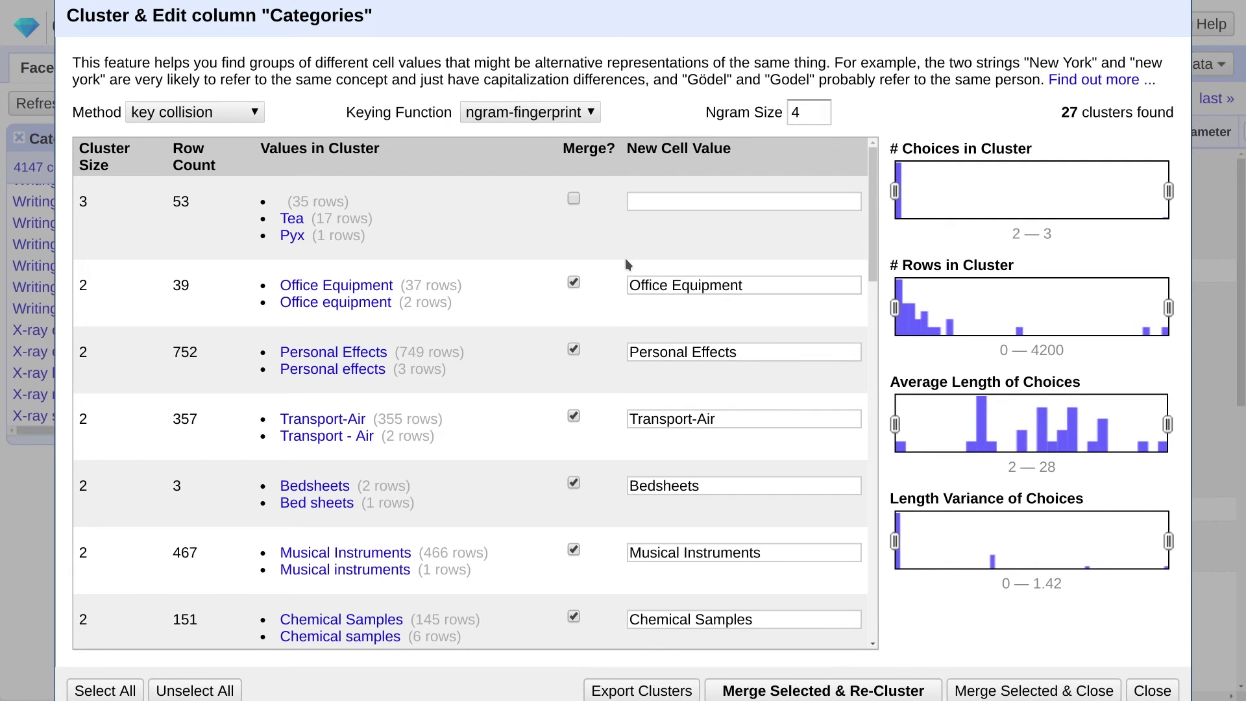
scroll(627, 262, down, 4)
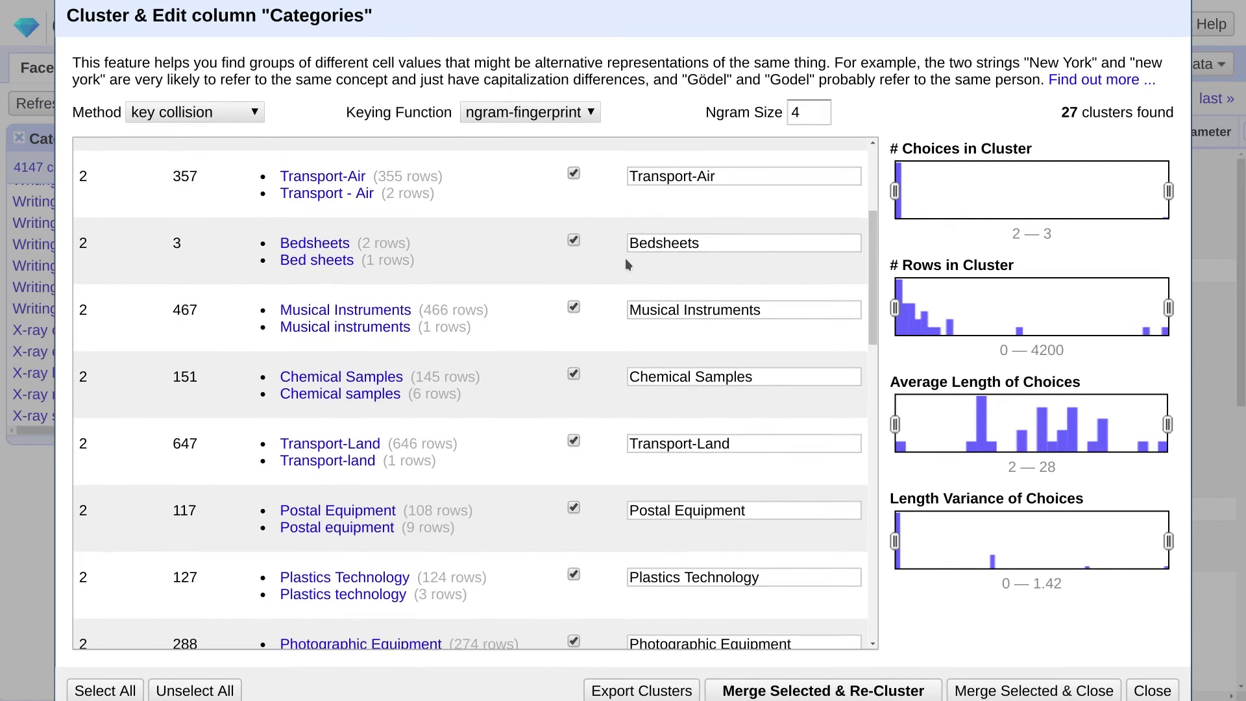
scroll(627, 261, down, 6)
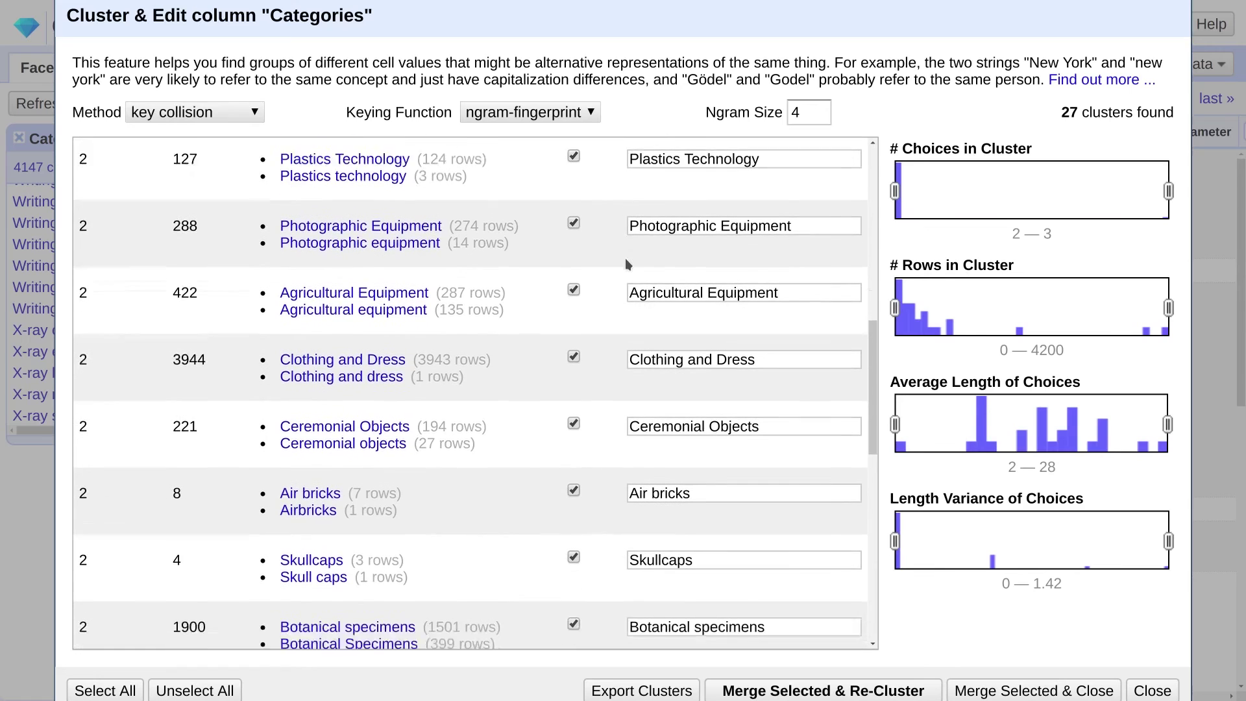
scroll(627, 263, down, 1)
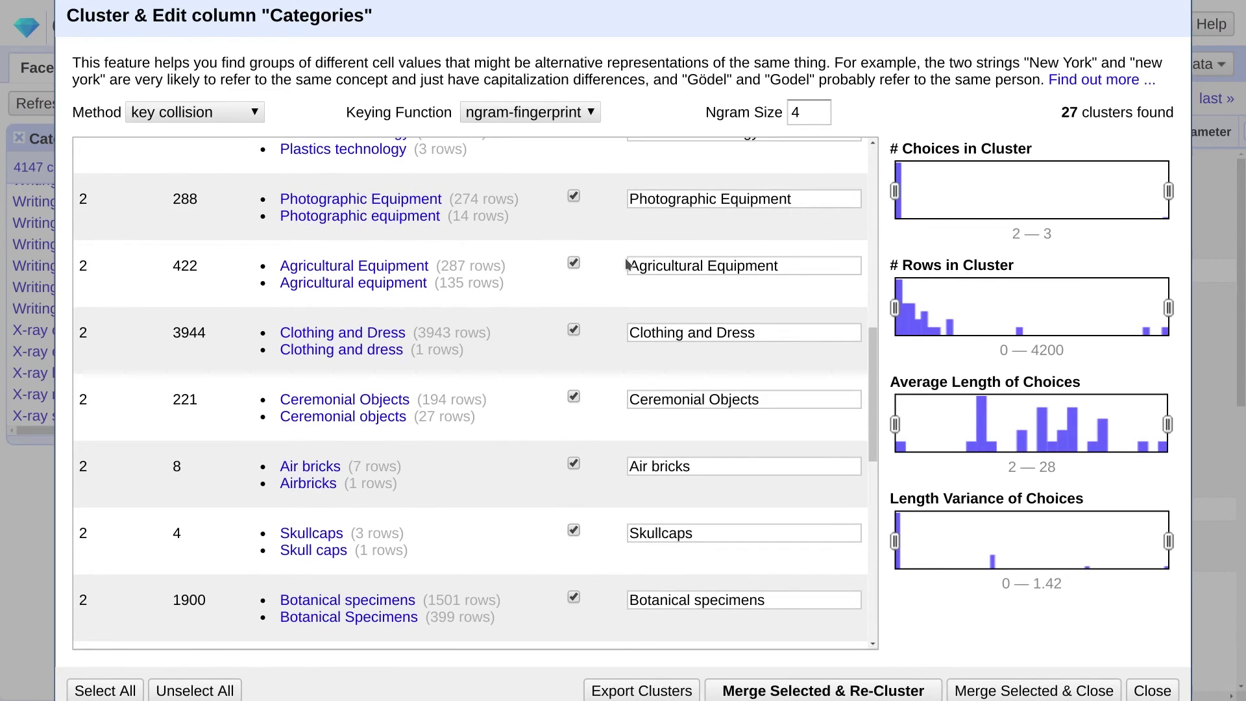
click(869, 692)
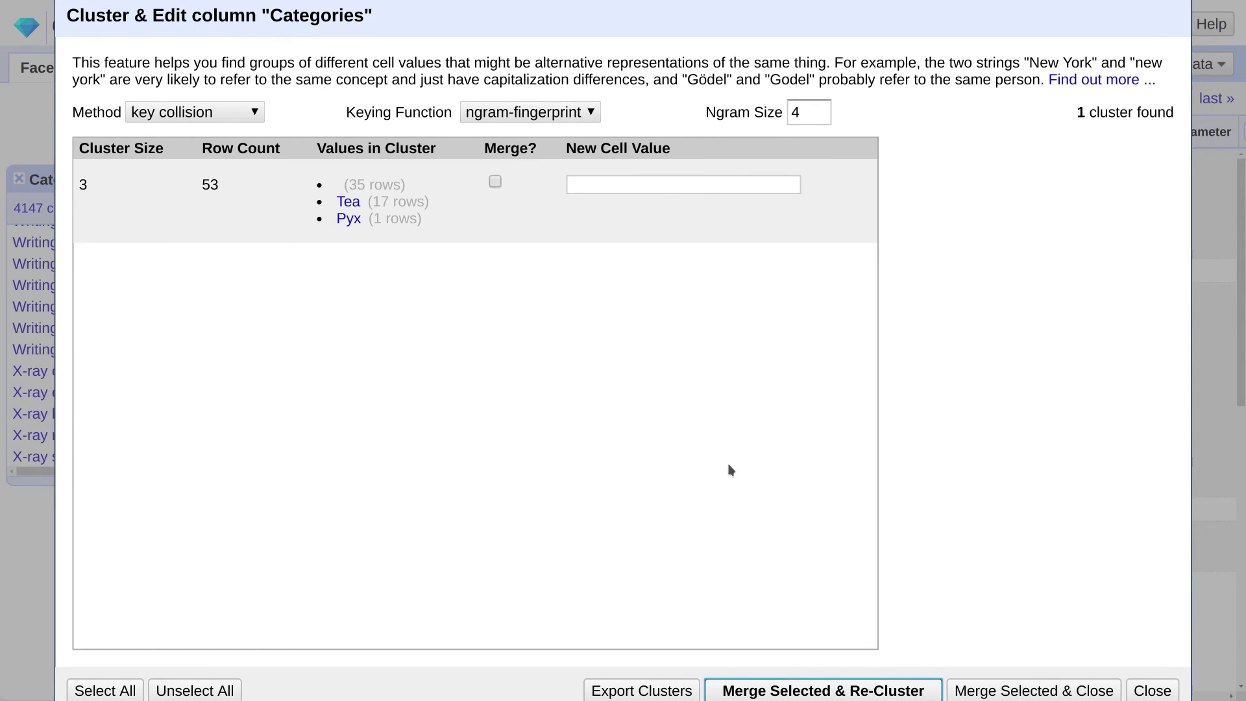
click(1154, 691)
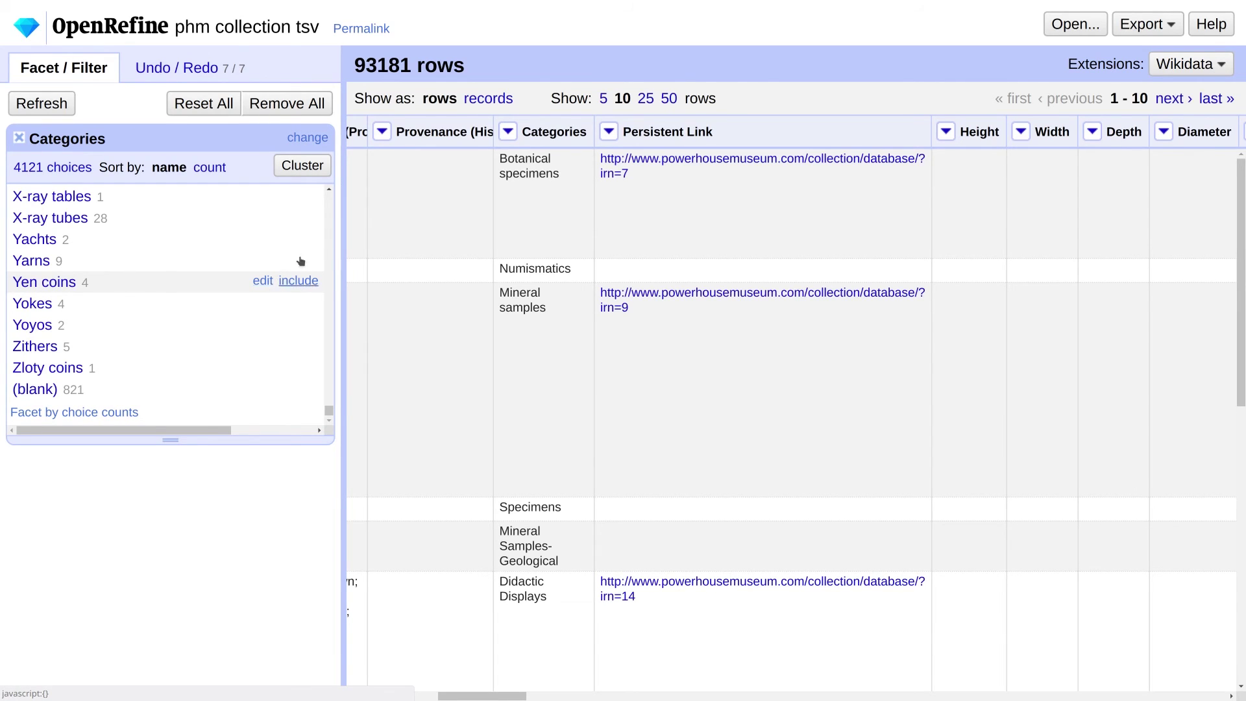
Step: Join the multi-valued Categories cells back into single cells using the | separator
click(508, 132)
mouse_move(535, 216)
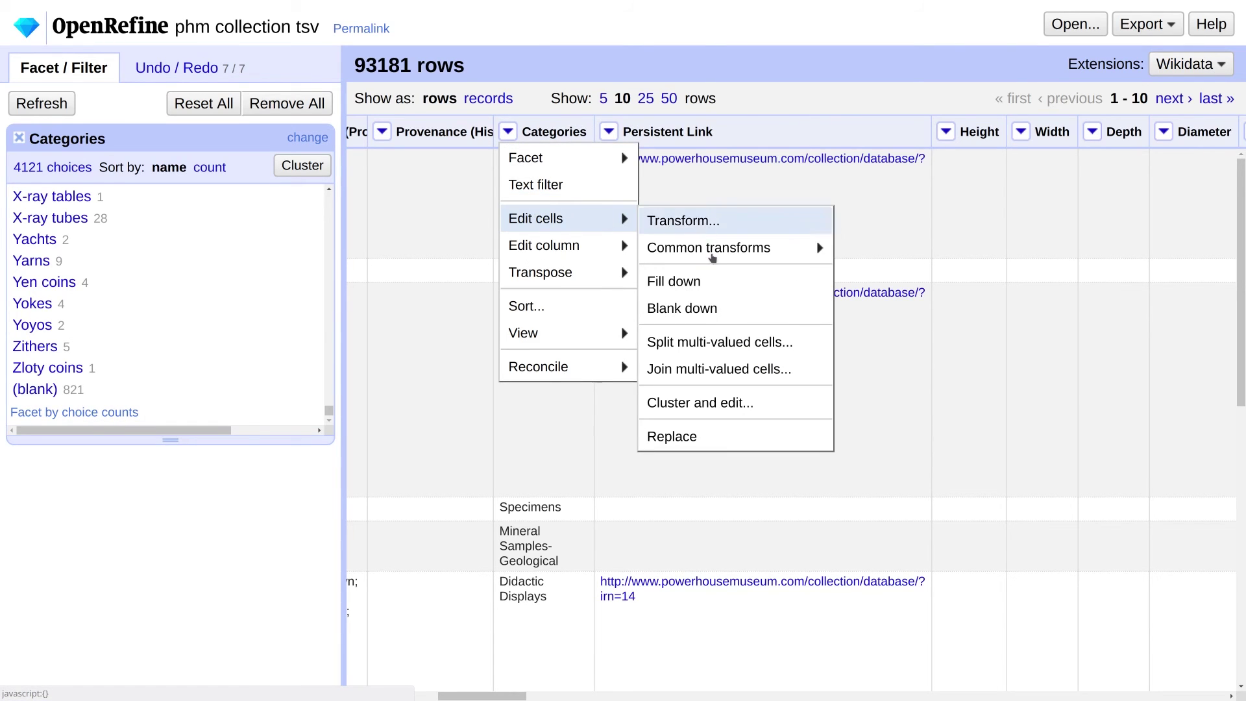
click(705, 370)
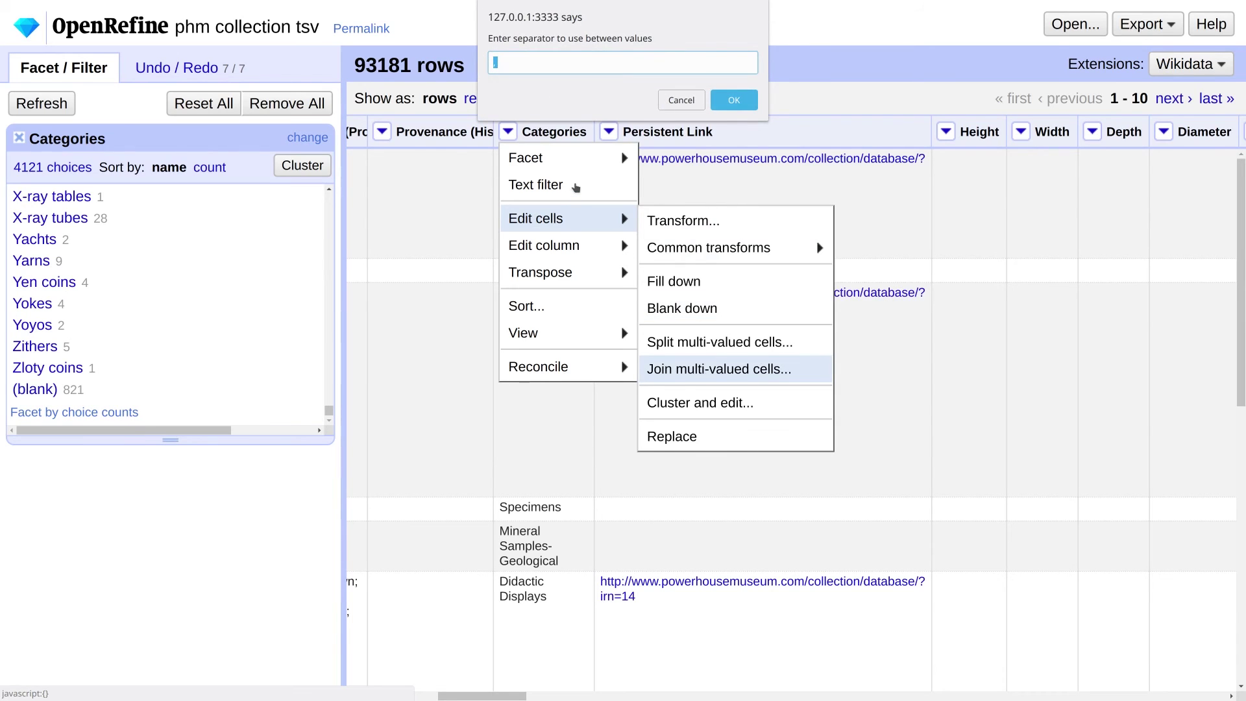
text(|)
click(732, 102)
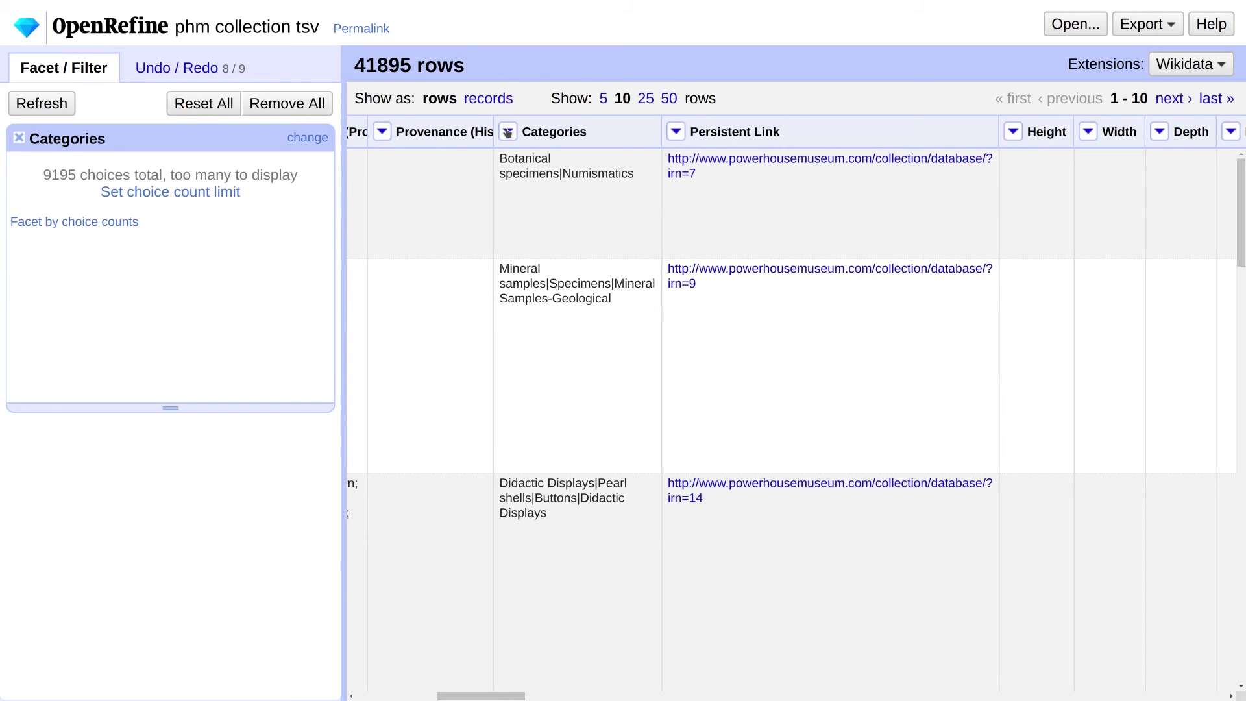
click(508, 132)
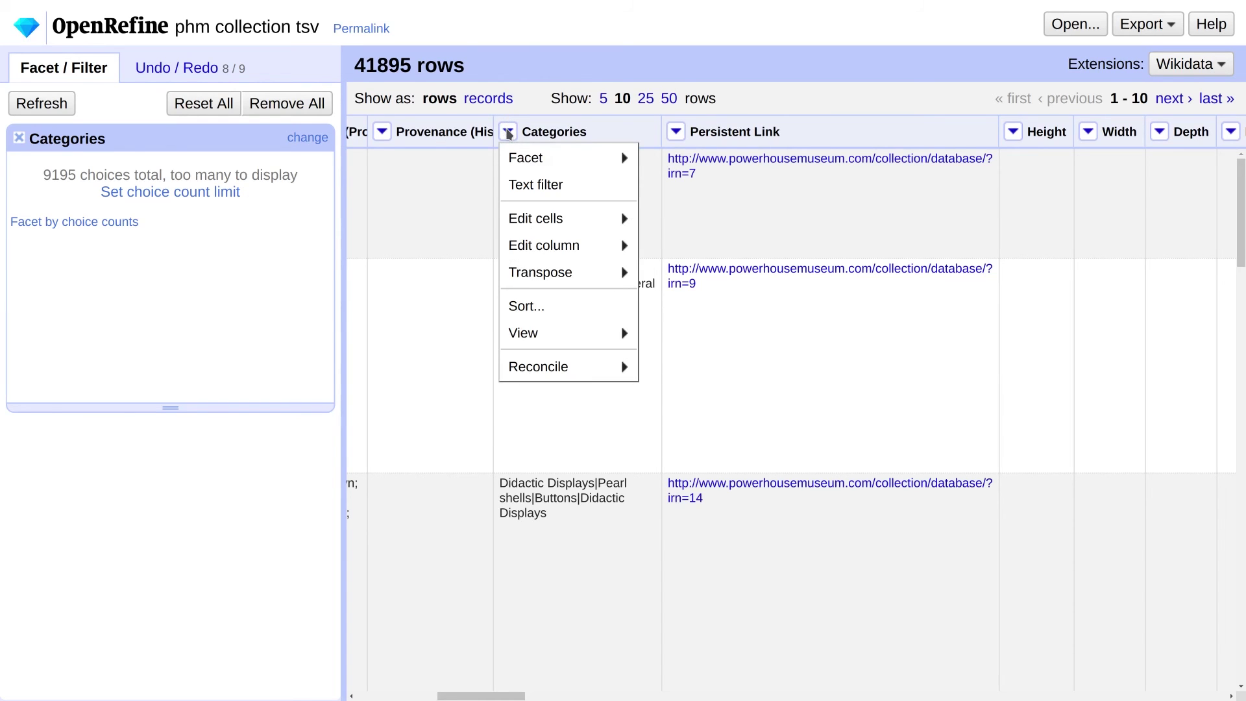
Step: Transform Categories with value.split('|').uniques().join('|') to drop repeated categories in each cell
mouse_move(543, 218)
click(675, 222)
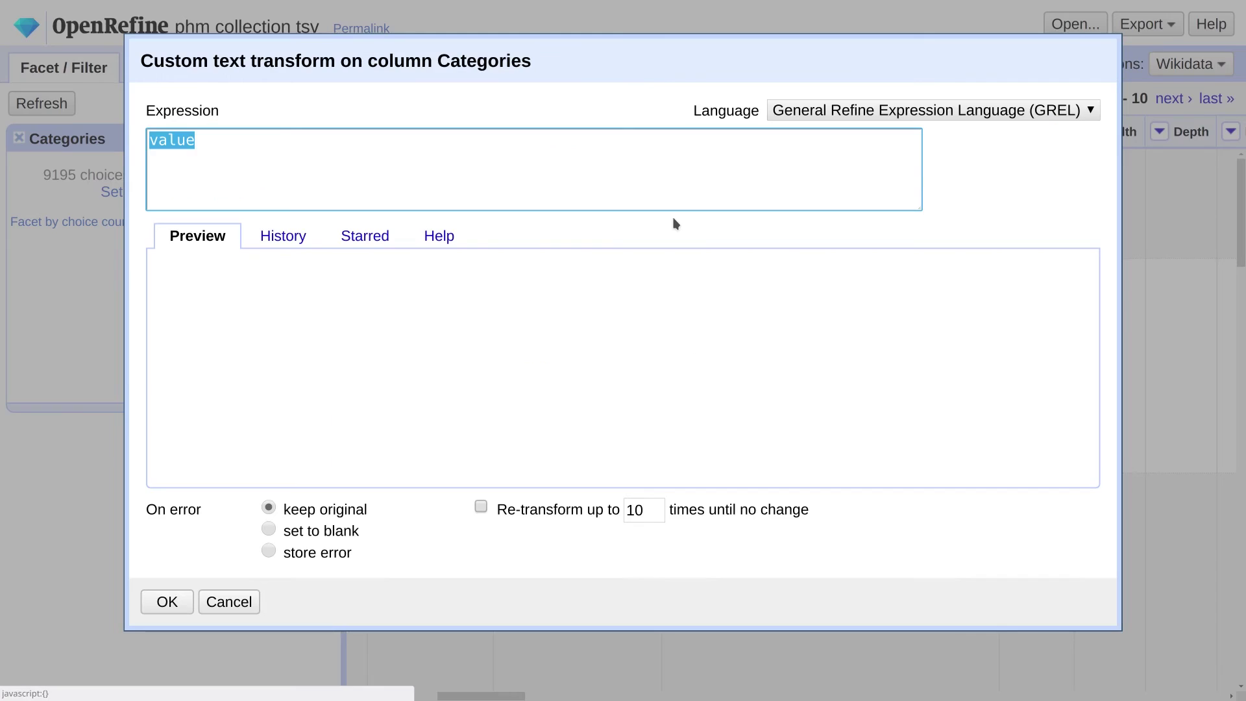
key(Right)
text(/)
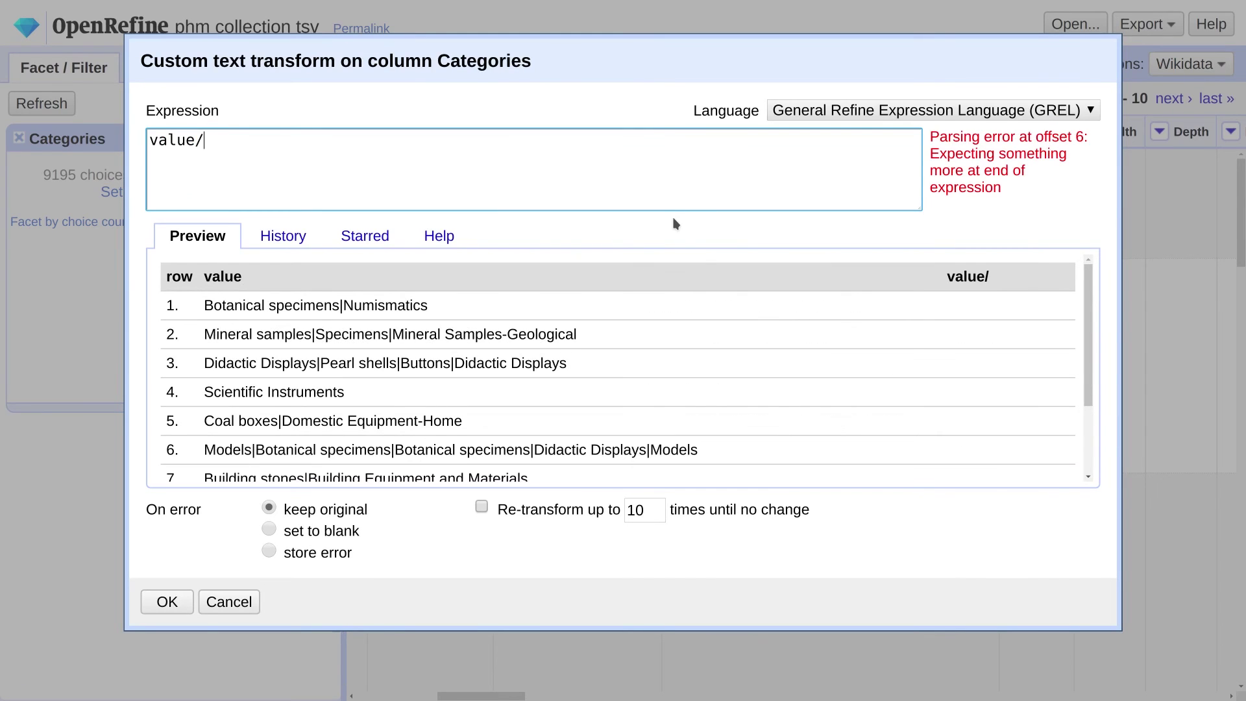
key(BackSpace)
text(/)
key(BackSpace)
text(.split()
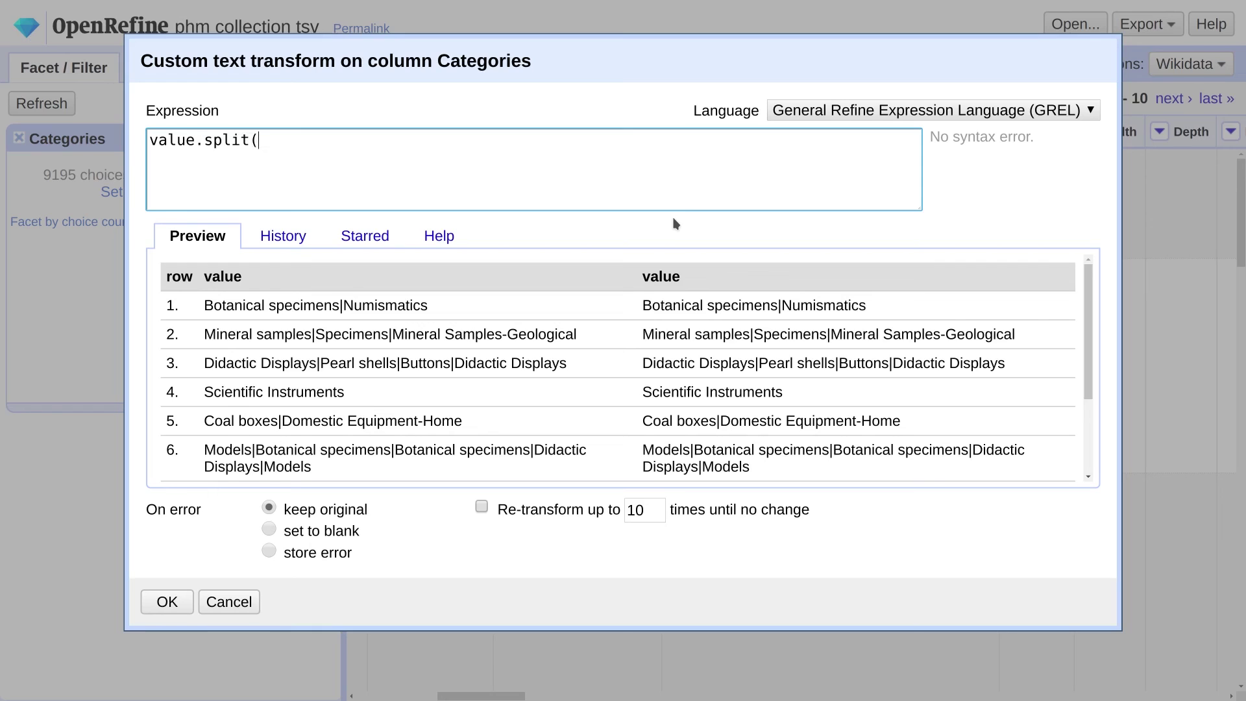
text('|)
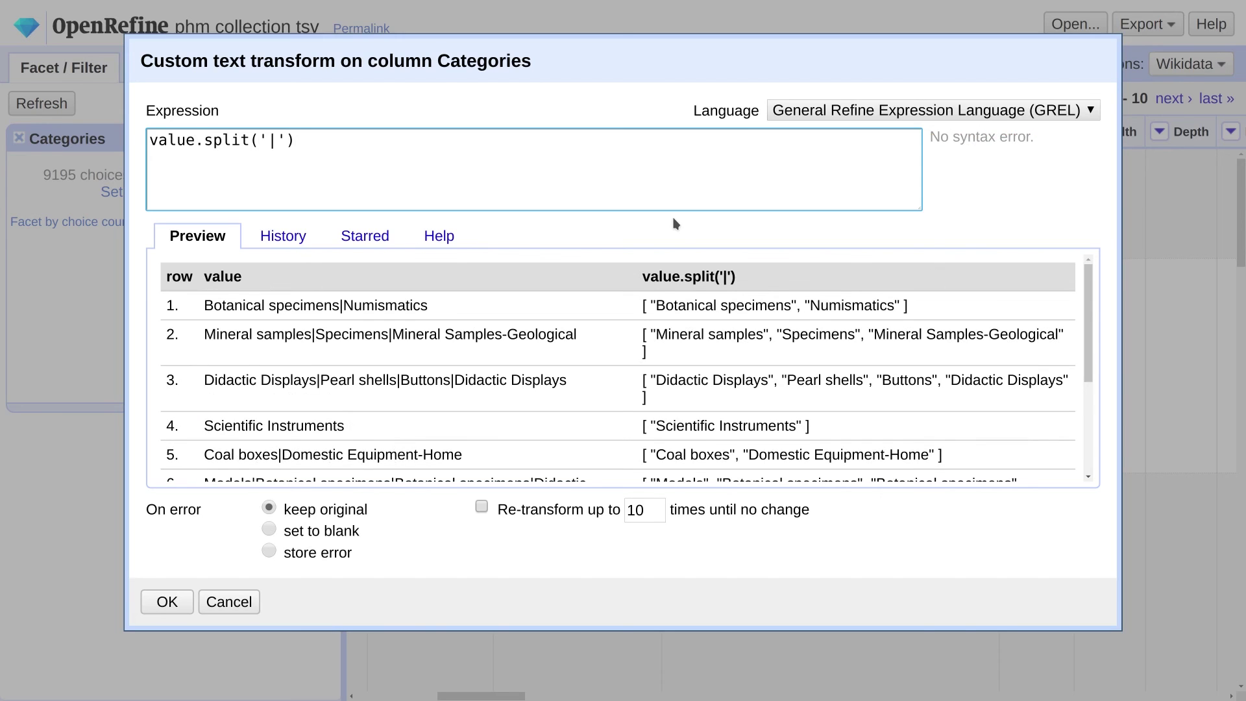
text(').un)
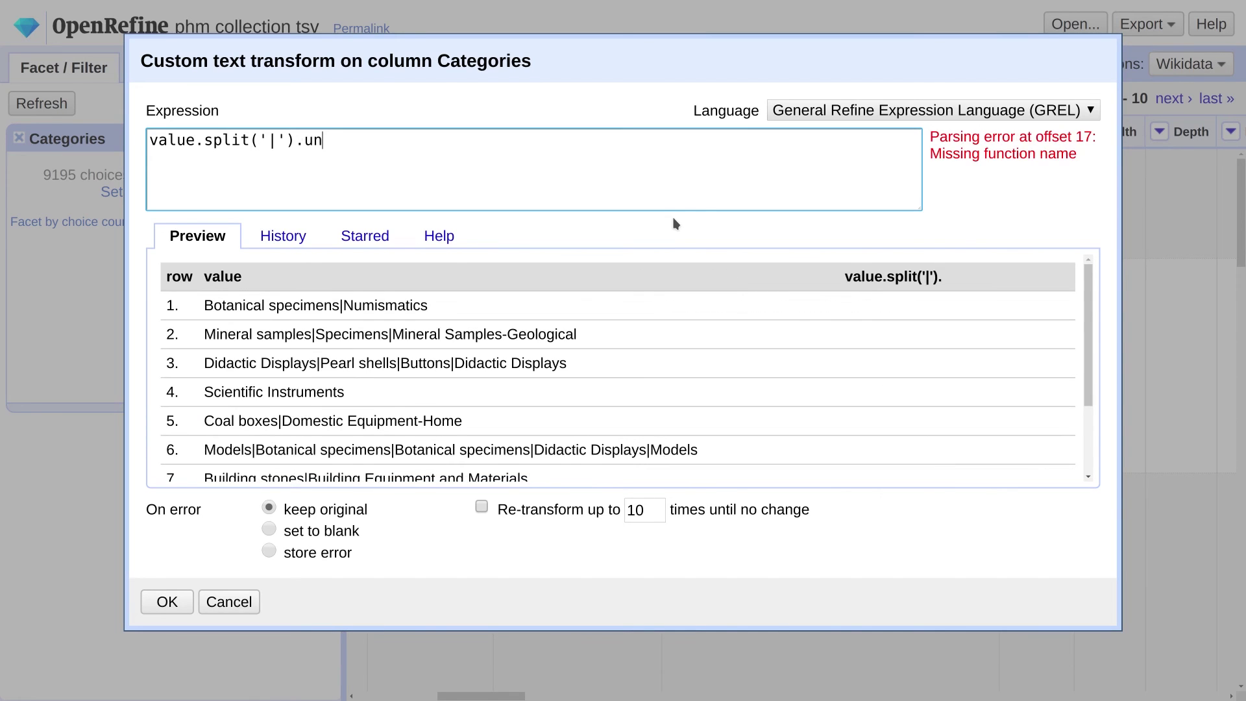
text(iques().)
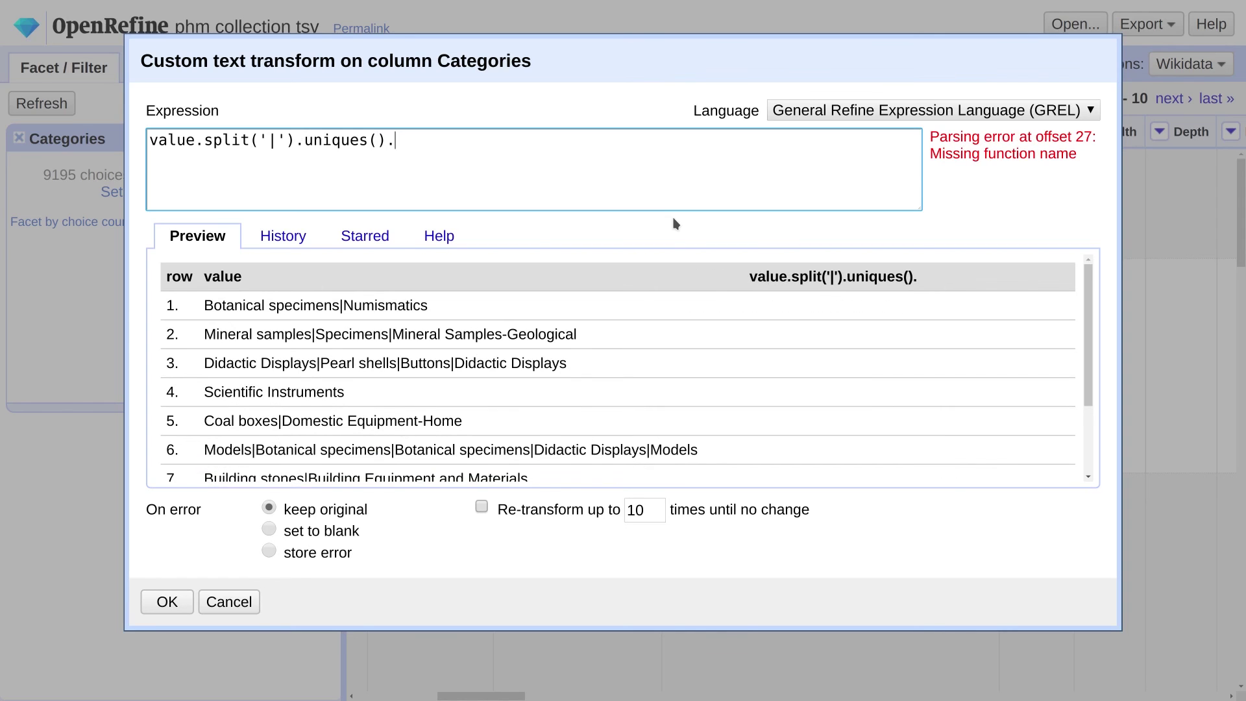
text(join(')
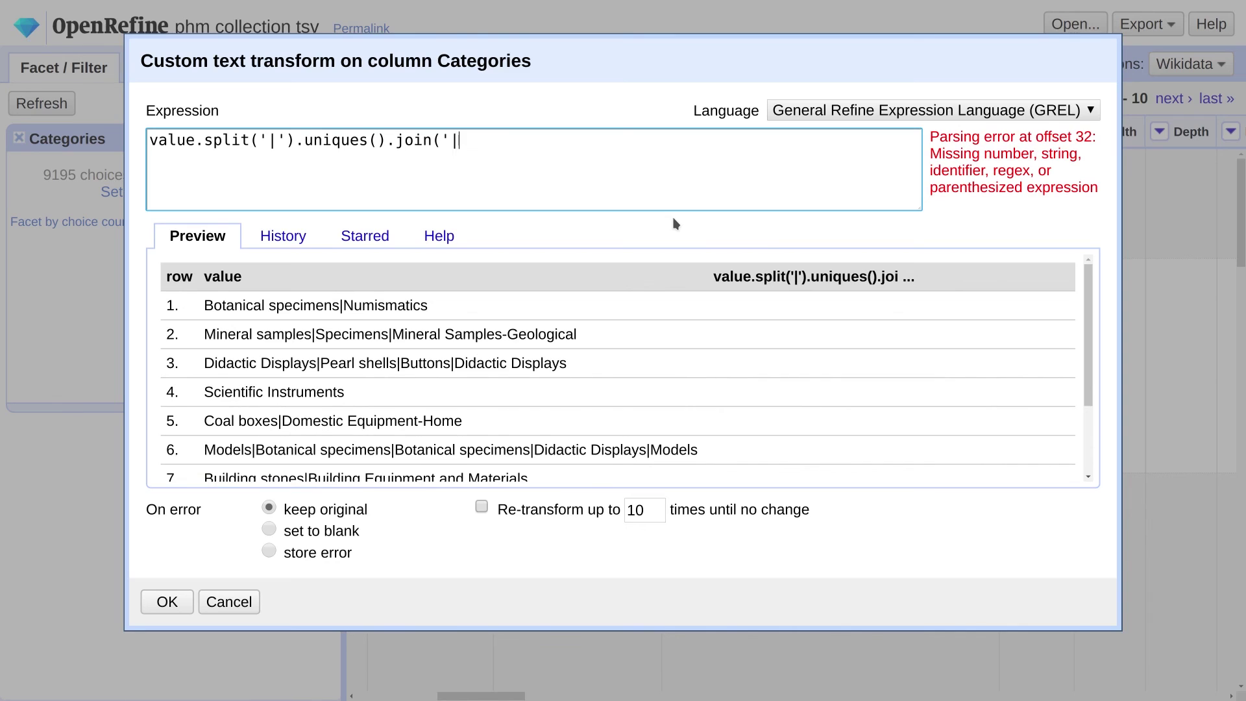
text(|'))
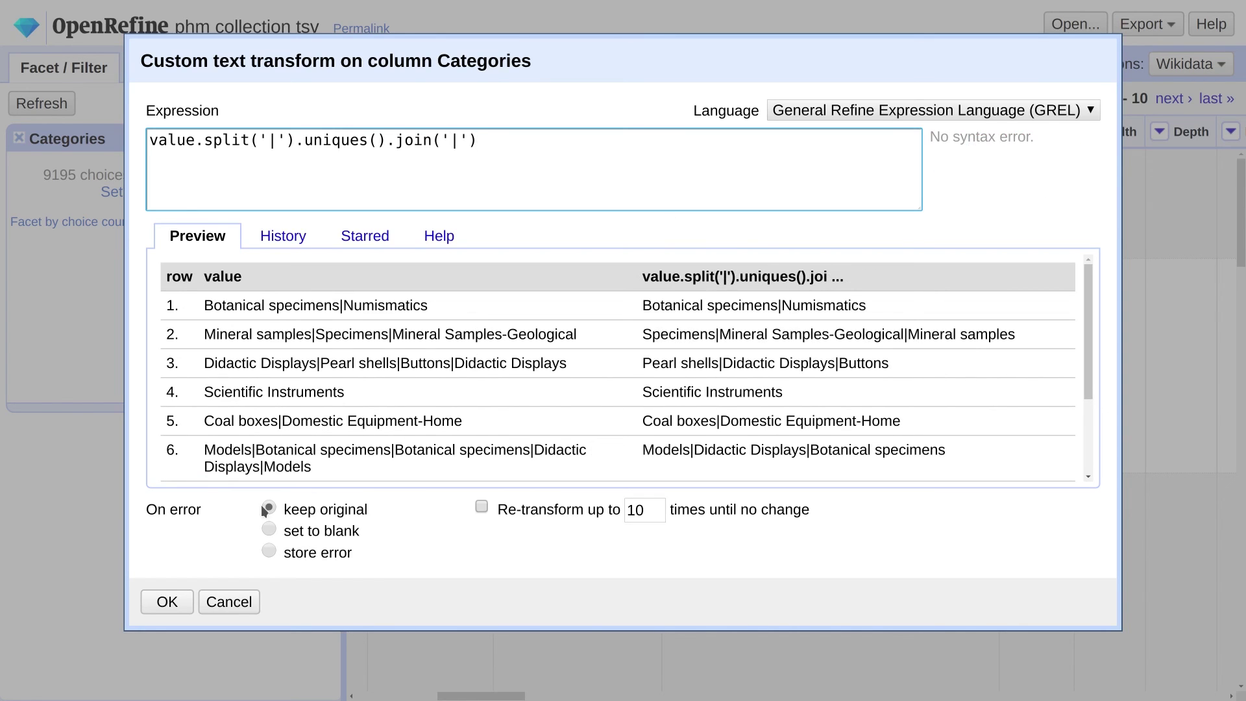
click(167, 602)
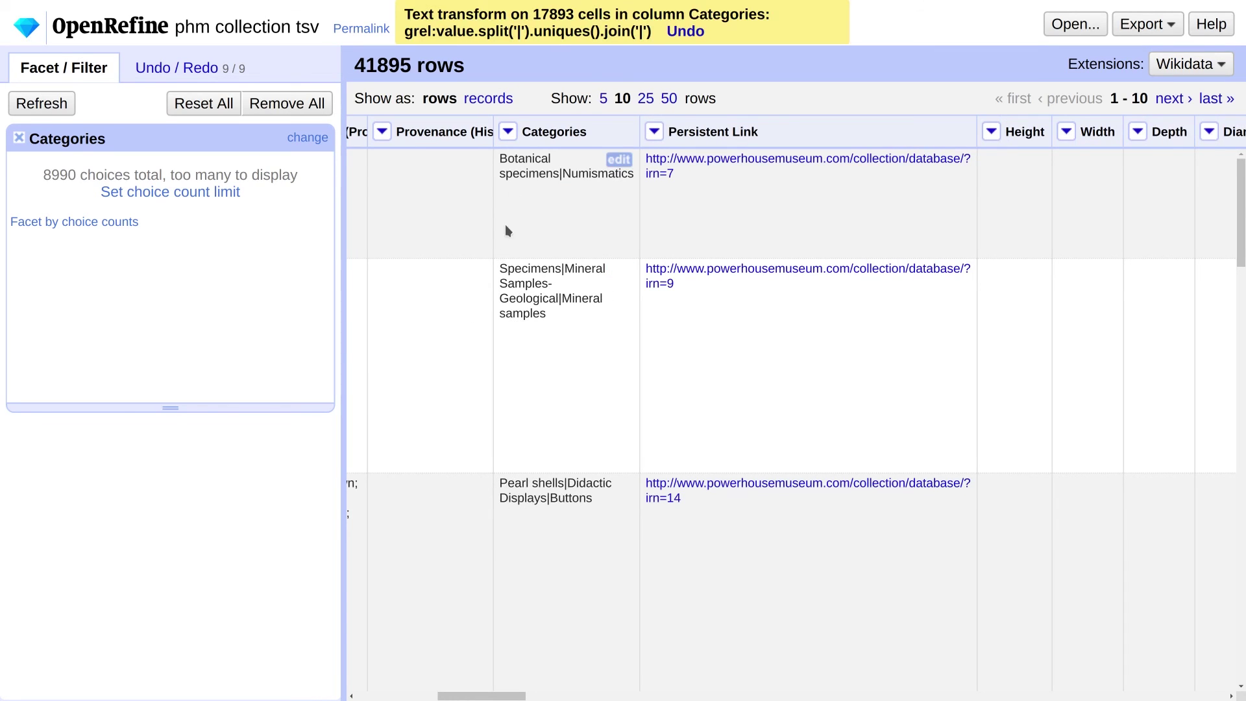
drag(535, 14, 573, 14)
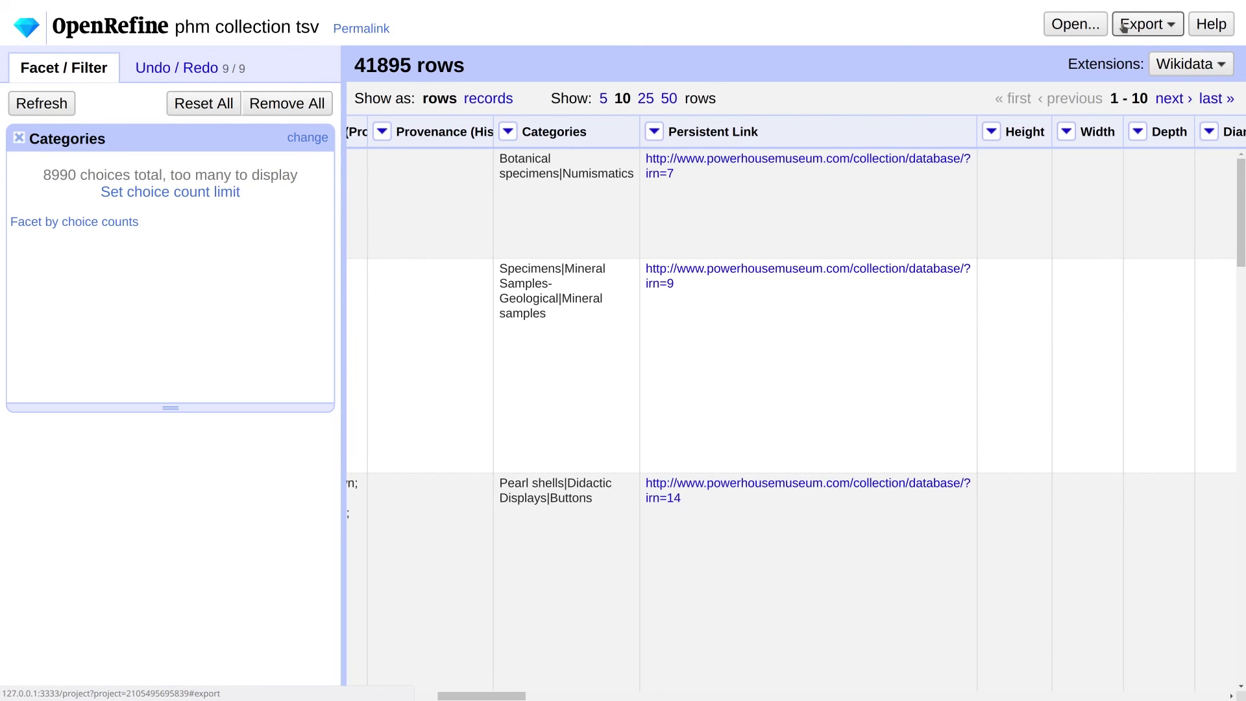
click(1124, 28)
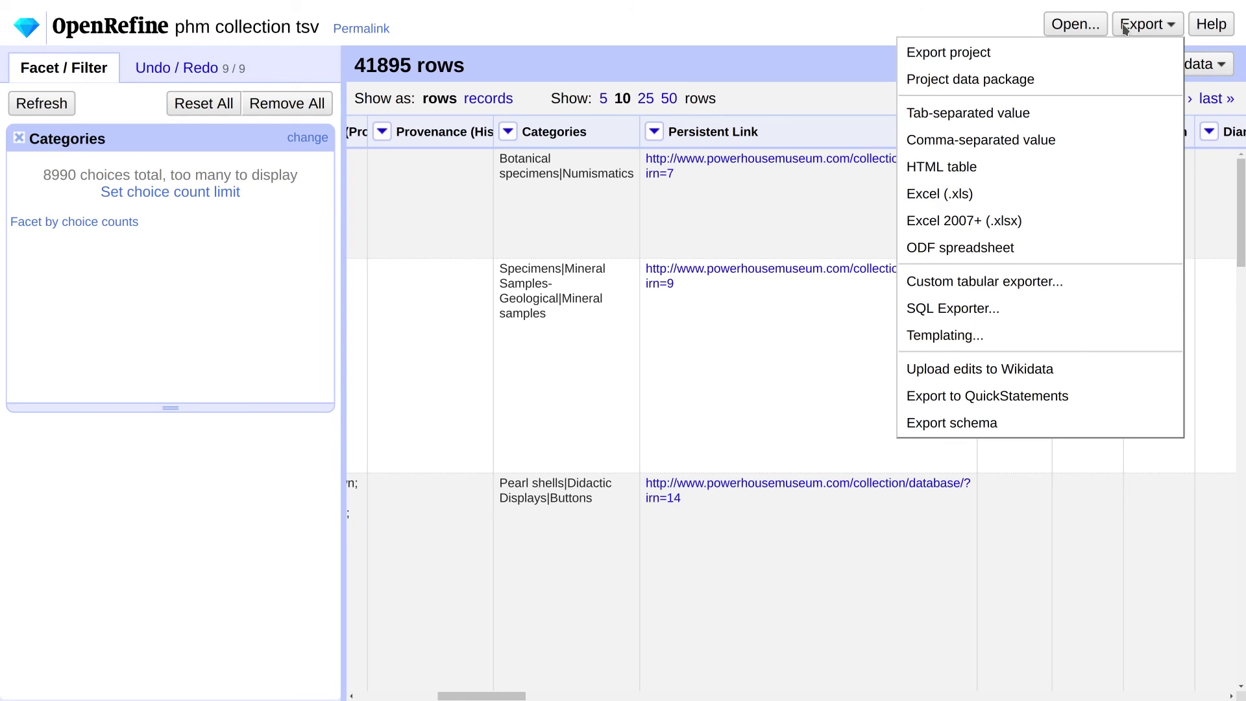